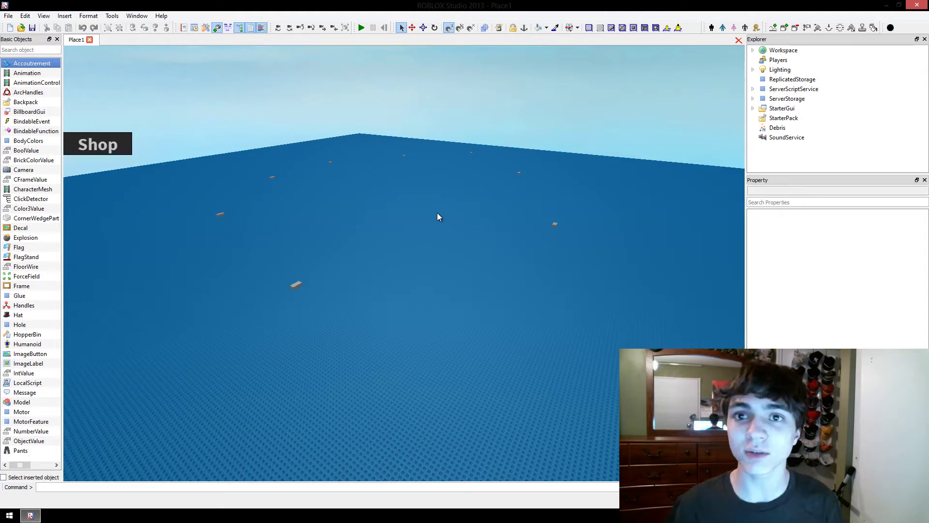
- Look over the blue baseplate and the layout of the spawn point blocks scattered across it
right_click(526, 98)
key(w)
right_drag(452, 232, 527, 147)
key(w)
key(a)
key(w)
key(a)
key(s)
key(a)
key(w)
key(w)
key(a)
key(w)
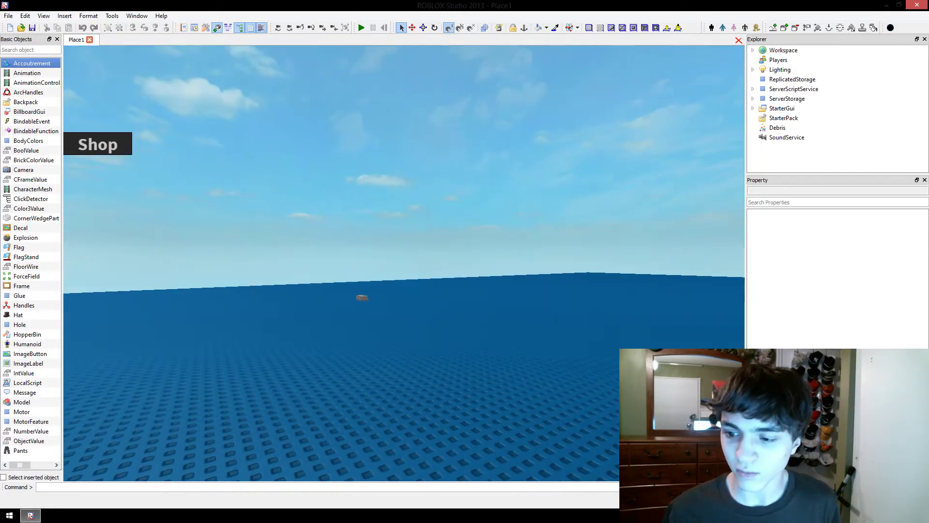
right_drag(417, 224, 445, 231)
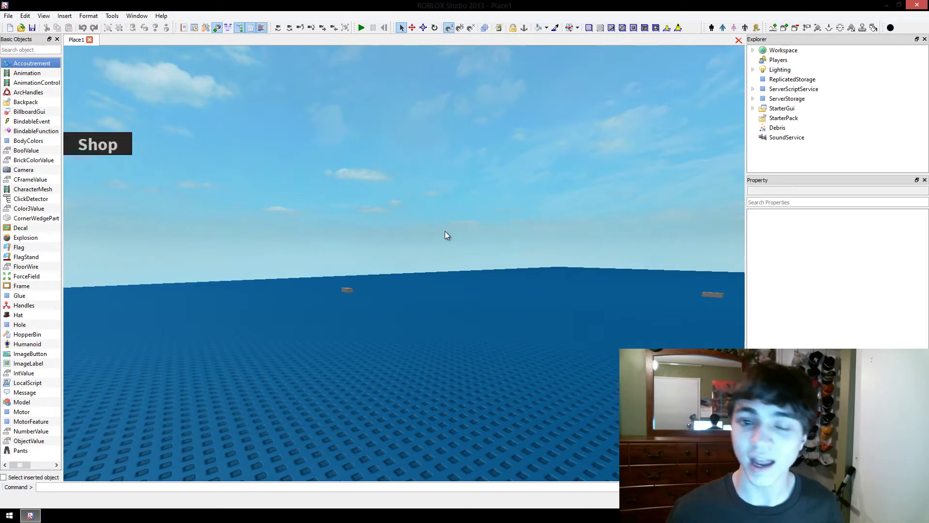
right_drag(445, 235, 432, 256)
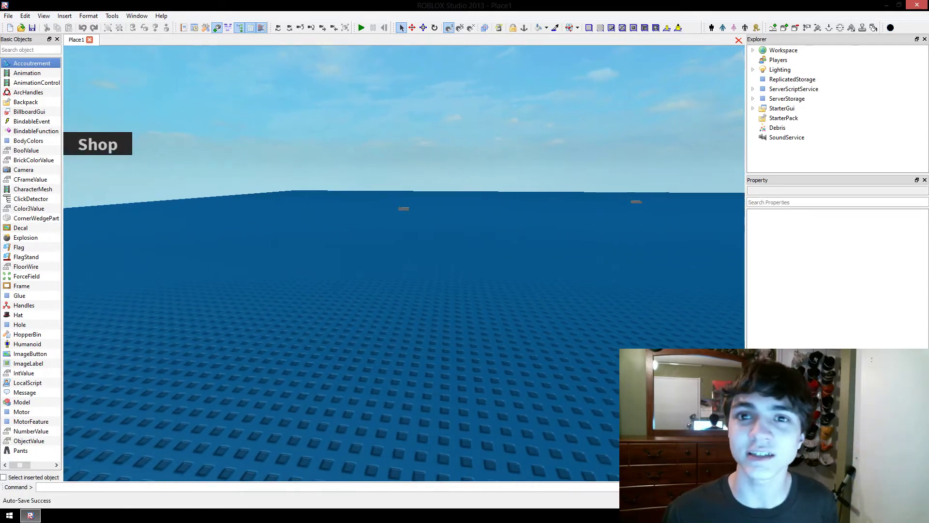
right_drag(432, 242, 457, 230)
key(s)
key(d)
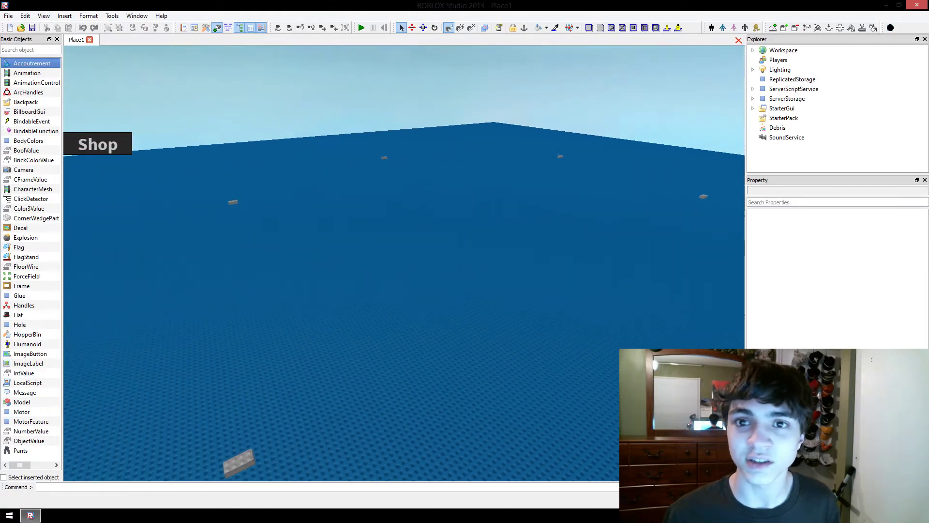
key(a)
key(w)
key(a)
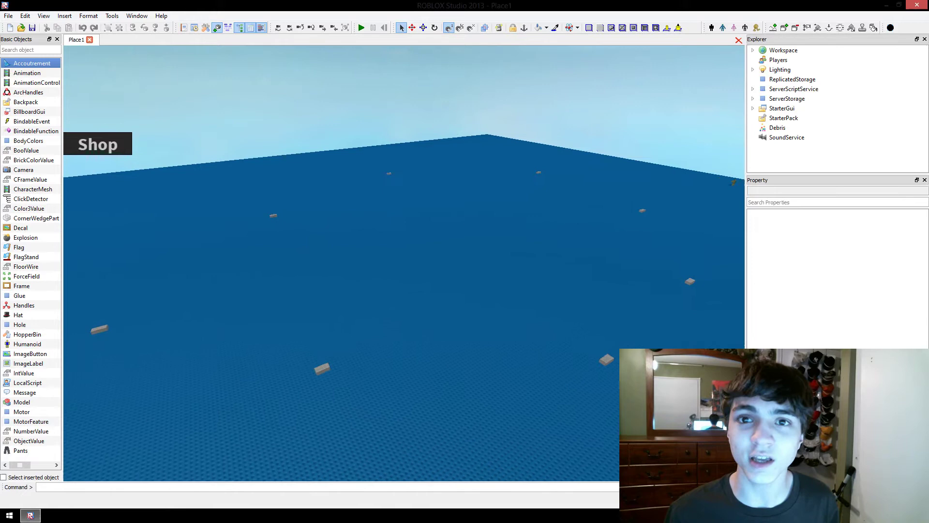
key(w)
right_drag(457, 230, 313, 246)
key(w)
key(w)
right_drag(418, 263, 416, 309)
key(w)
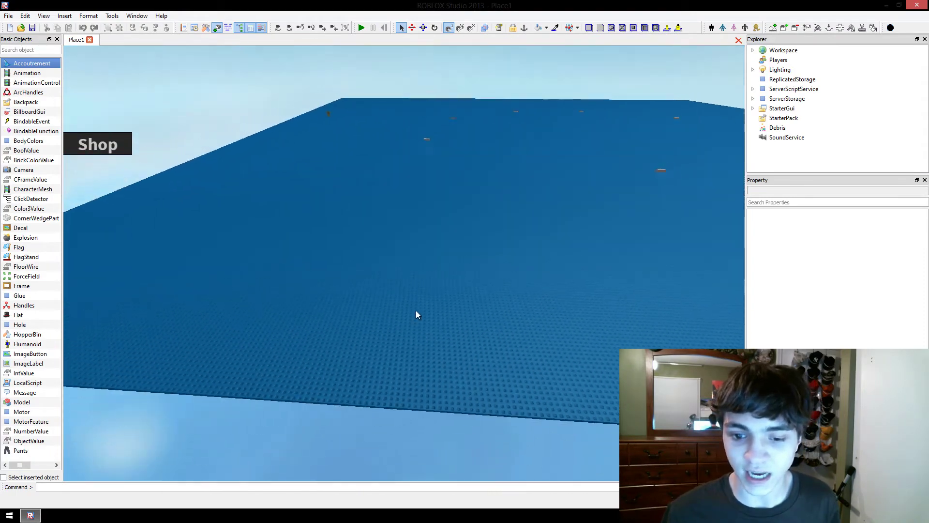
- Unlock the blue baseplate and paste a duplicate of it directly above the original
click(512, 29)
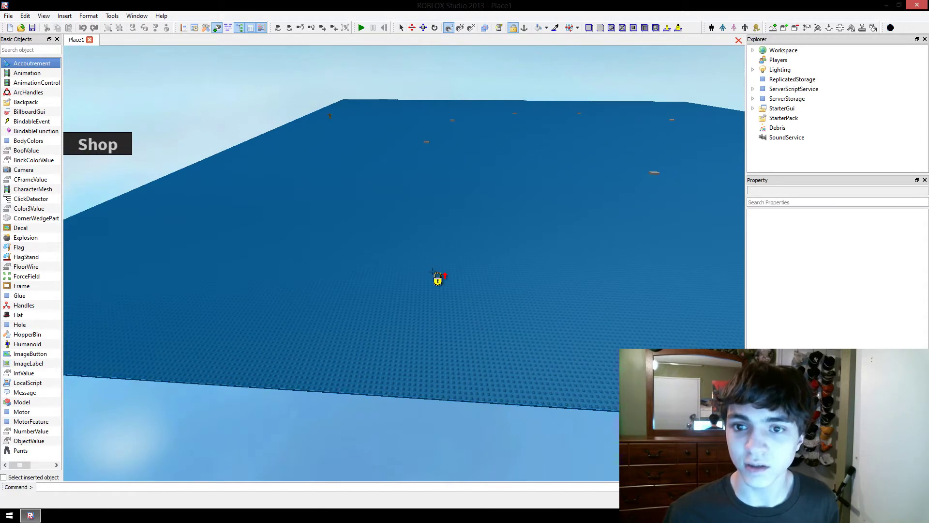
click(402, 30)
click(356, 271)
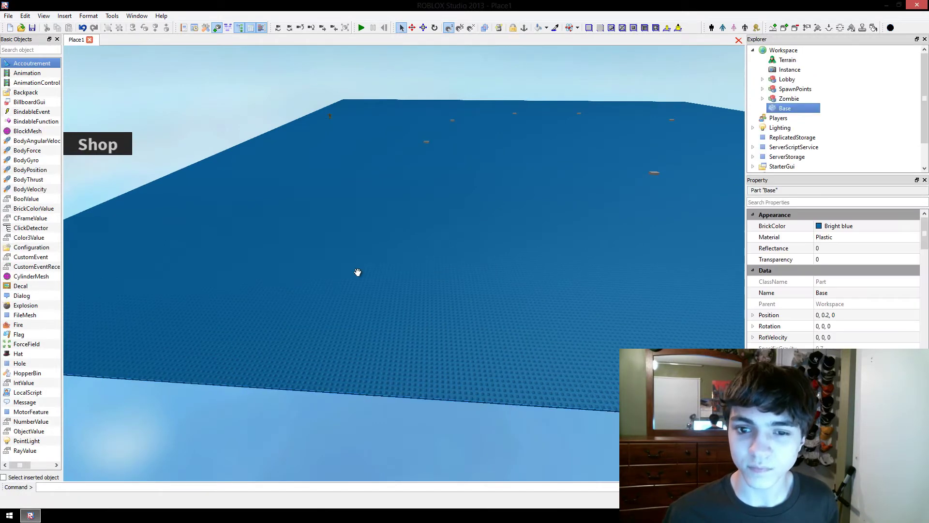
key(ctrl+v)
scroll(360, 307, down, 6)
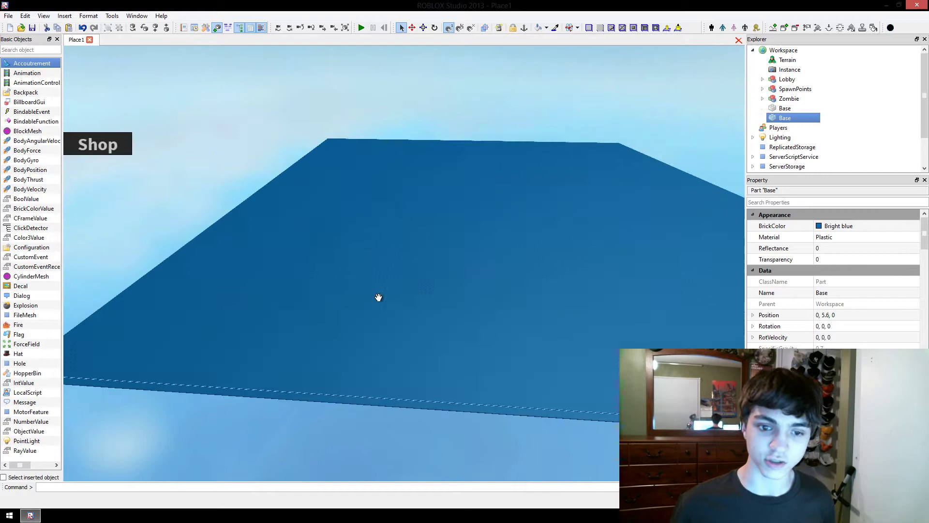
- Lock the original blue baseplate beneath the copy again
click(511, 29)
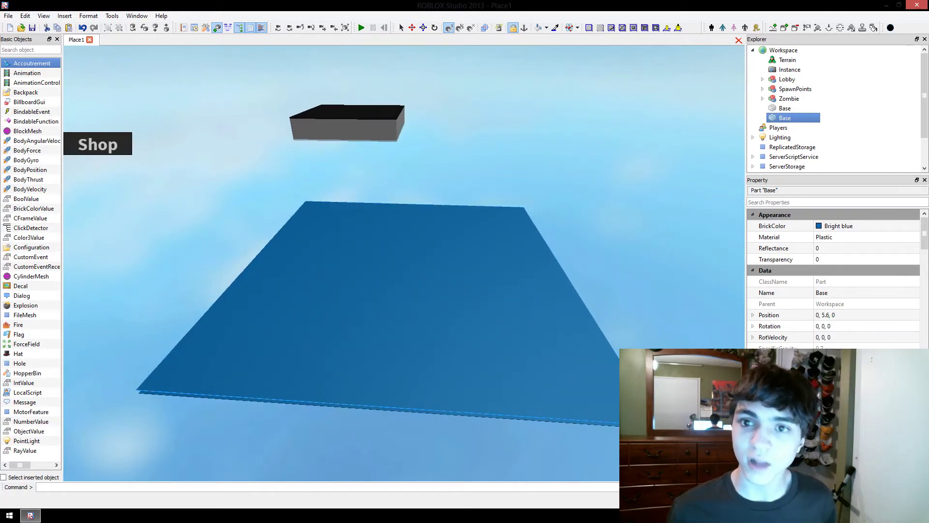
scroll(358, 271, up, 5)
scroll(358, 271, up, 5)
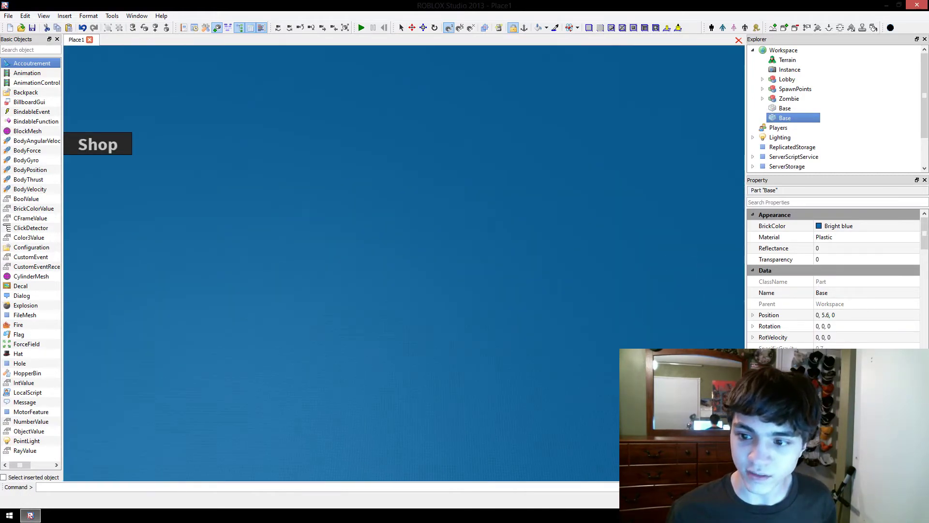
right_drag(358, 271, 358, 237)
right_drag(450, 226, 449, 290)
scroll(450, 226, down, 2)
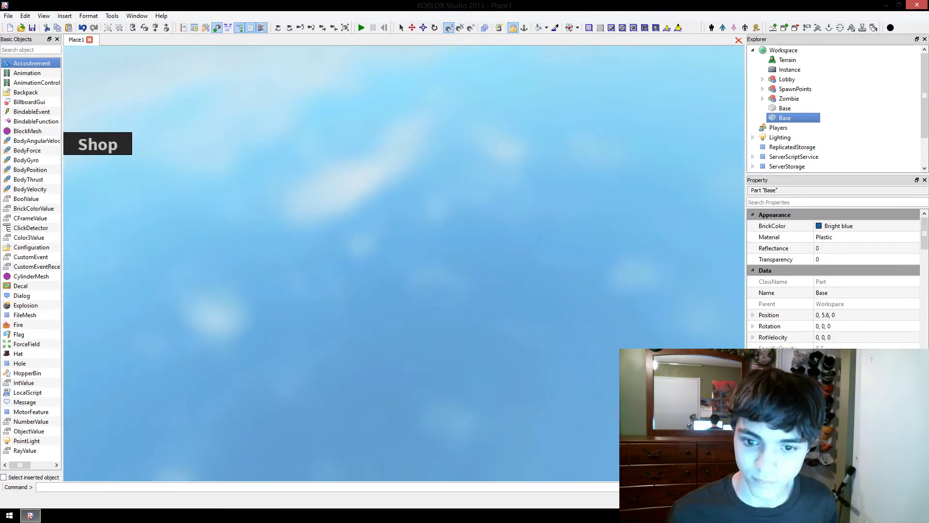
scroll(469, 62, down, 3)
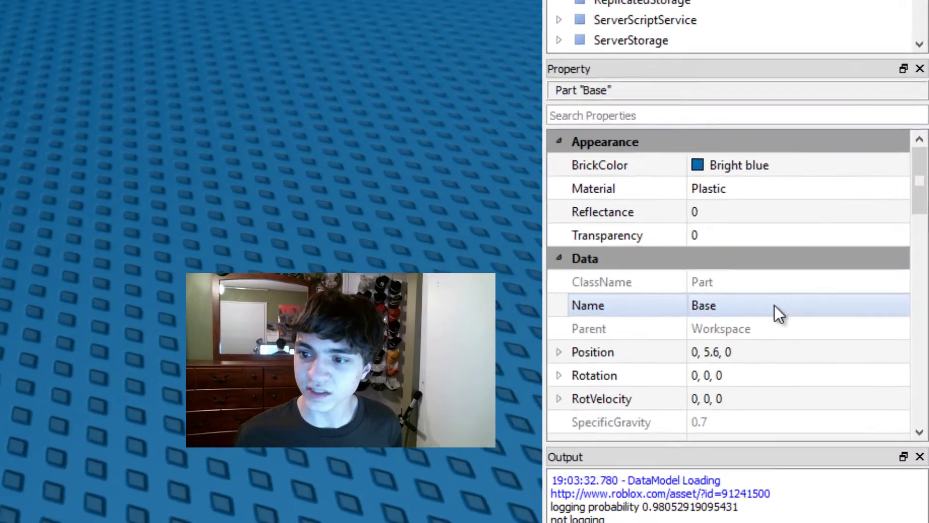
- Rename the copied baseplate to Floor and set its brick color to Camo
click(855, 293)
text(Floor)
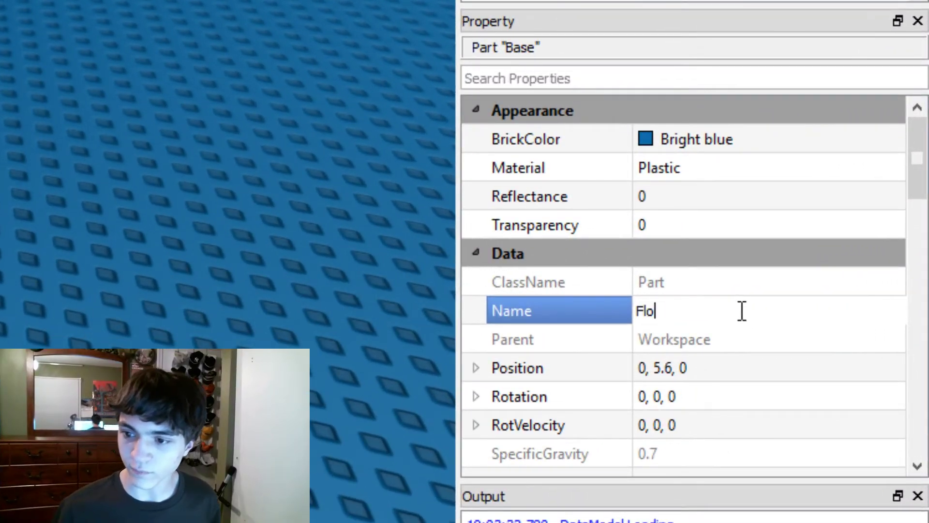
key(Return)
click(867, 147)
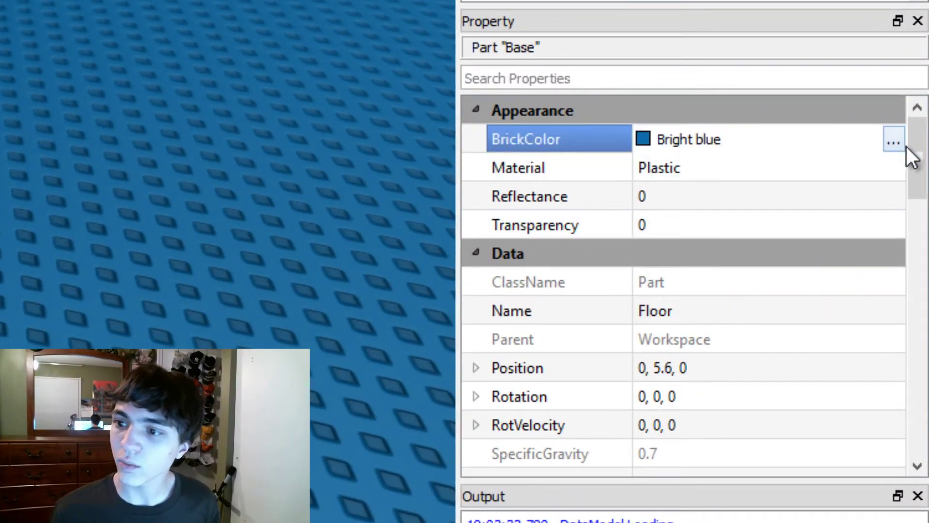
click(895, 141)
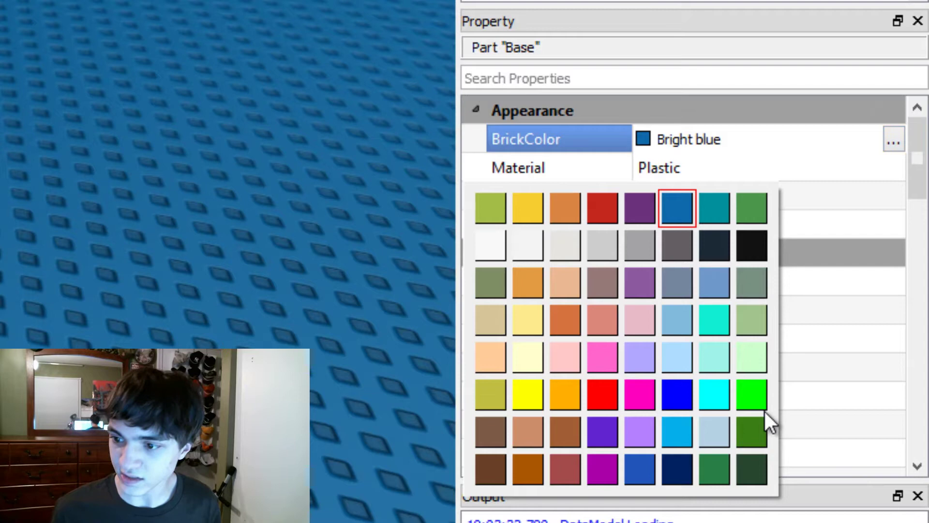
click(759, 425)
- Set the floor's material to Grass, give it a smooth top surface, and clear the selection
click(789, 169)
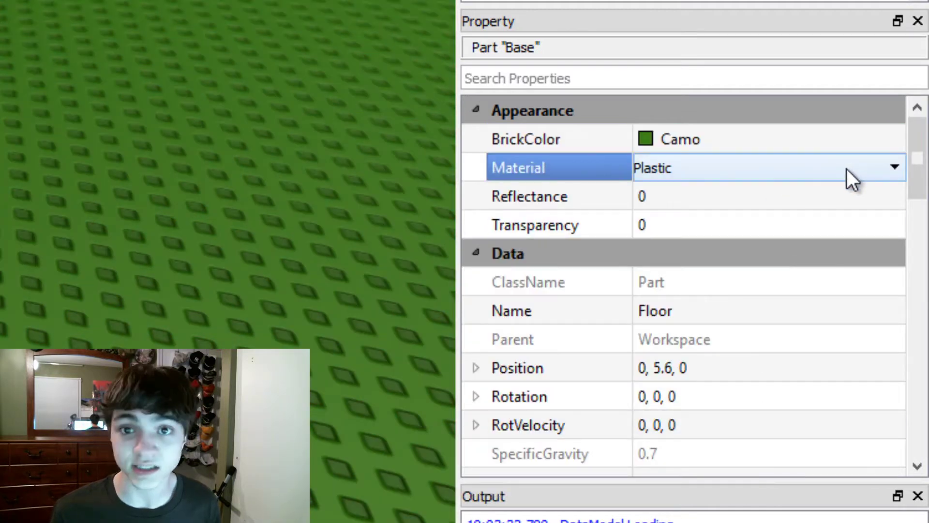
click(895, 166)
click(839, 271)
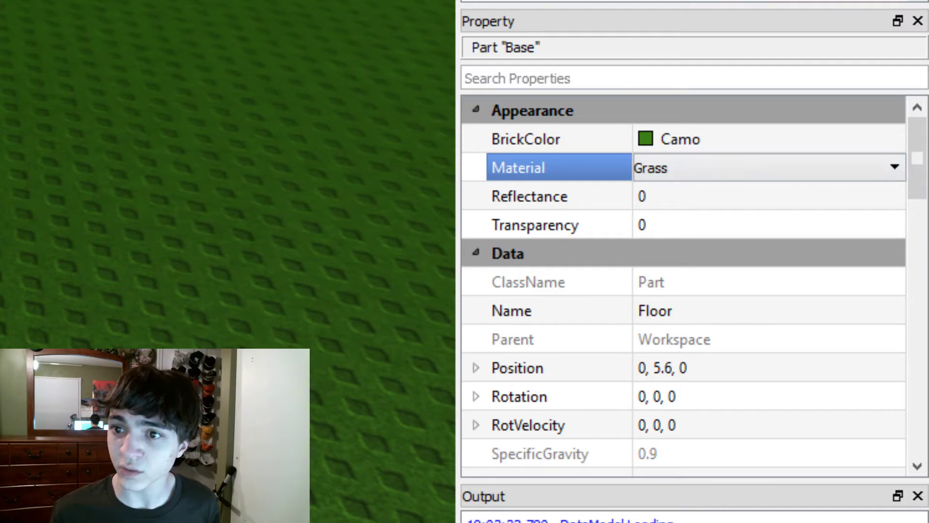
scroll(71, 175, down, 5)
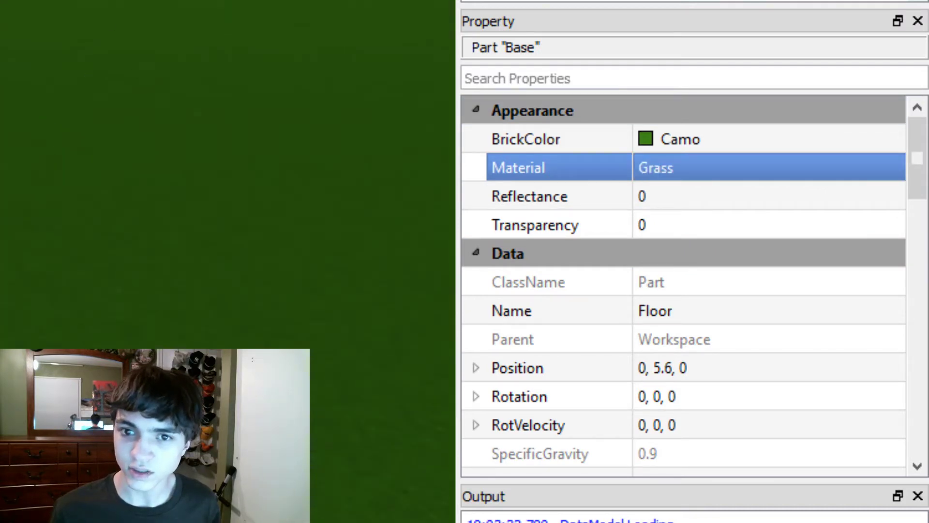
key(Escape)
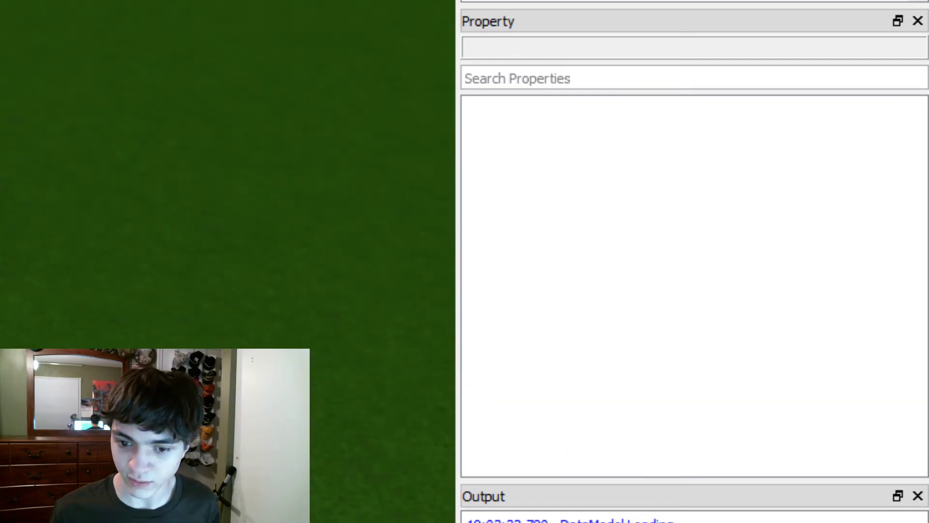
- Select the green floor and set its size to 200, 0.4, 200
right_drag(228, 262, 228, 186)
click(143, 154)
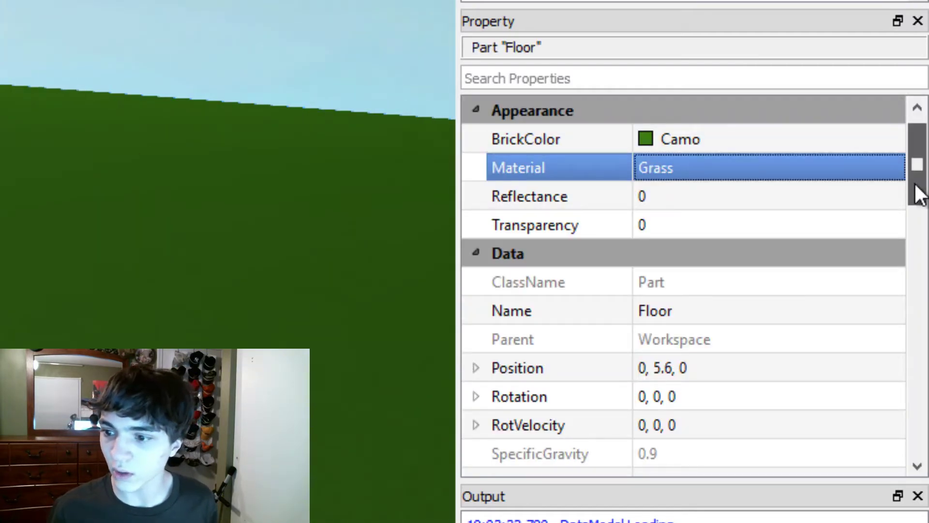
drag(919, 193, 919, 264)
click(755, 339)
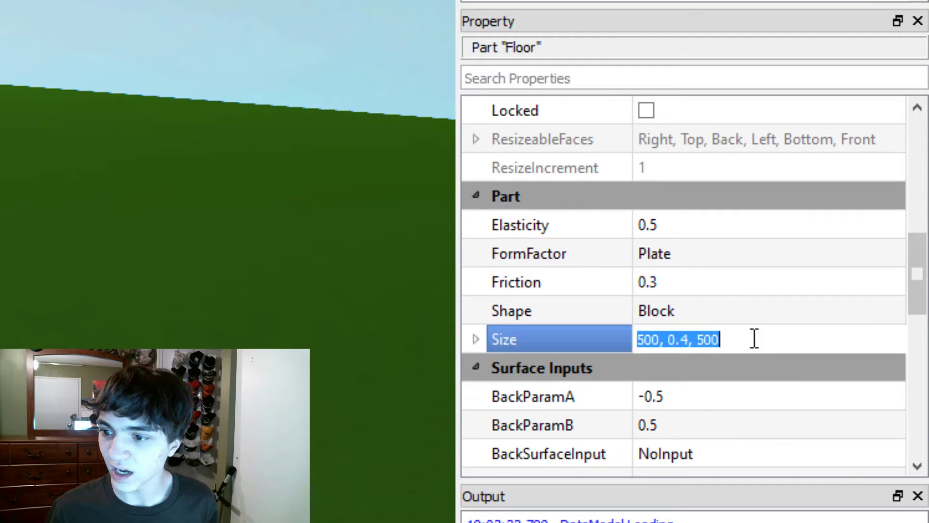
double_click(709, 339)
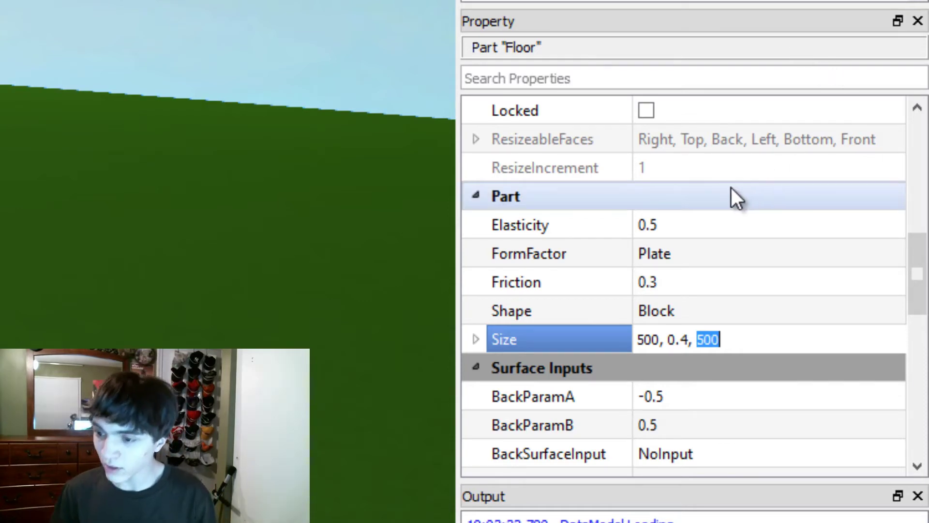
text(200)
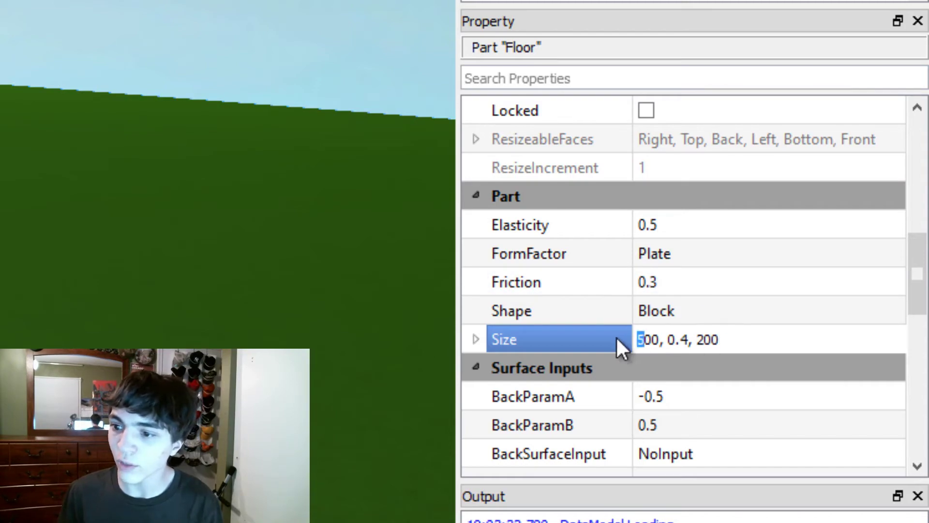
text(2)
key(Return)
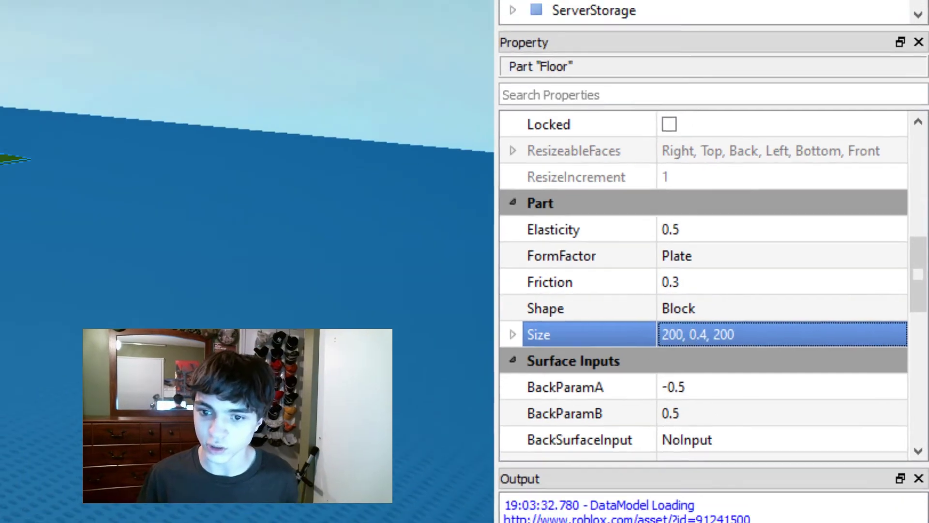
- Deselect the floor and examine its extent relative to the blue baseplate and the spawn points
click(292, 179)
right_drag(520, 217, 531, 260)
key(w)
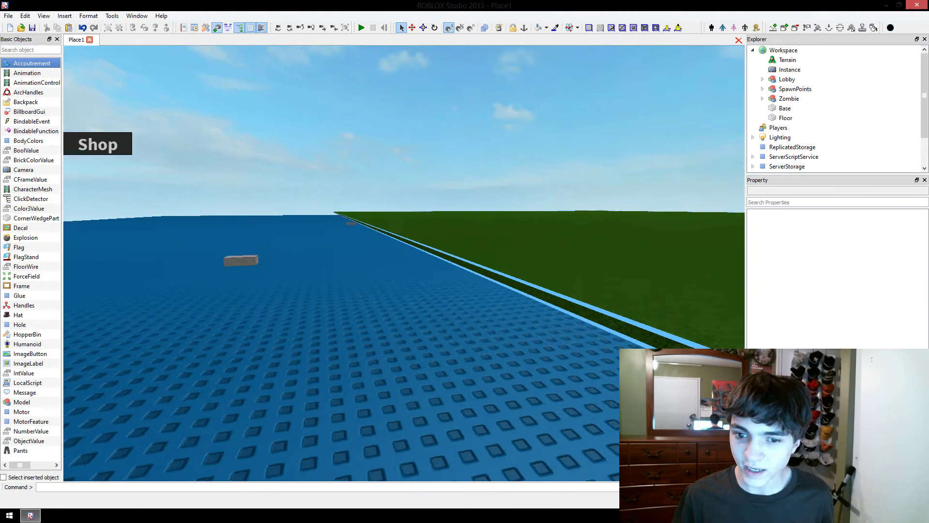
key(s)
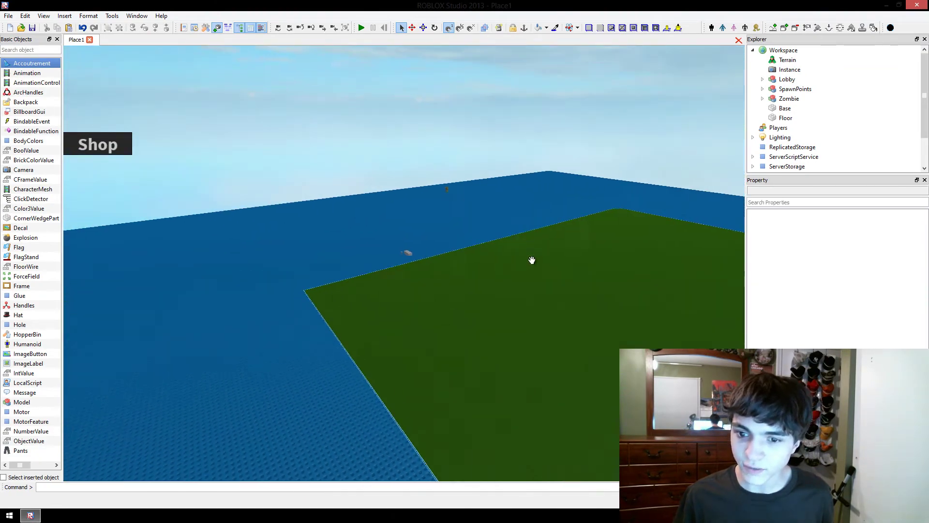
key(a)
right_drag(445, 211, 473, 214)
right_drag(602, 311, 629, 300)
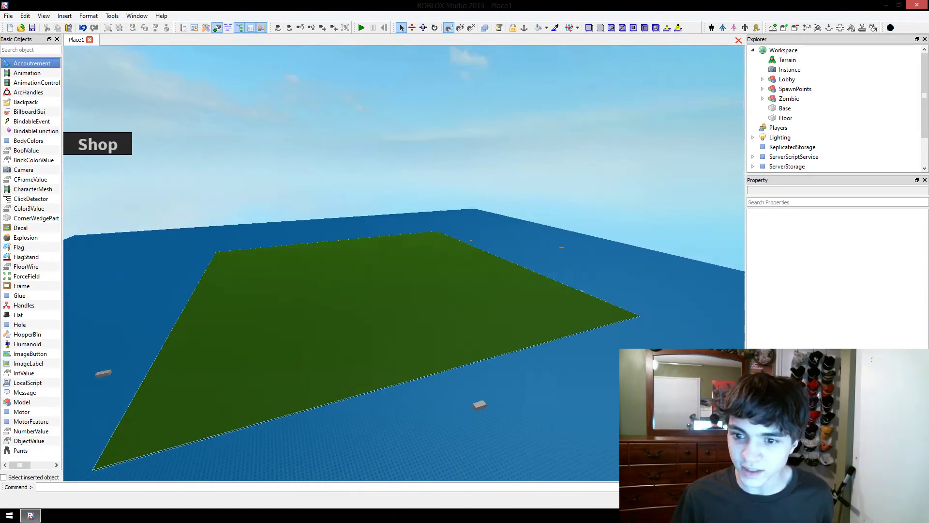
key(w)
- Move the Zombie model from the blue baseplate onto the green floor
right_drag(543, 299, 402, 244)
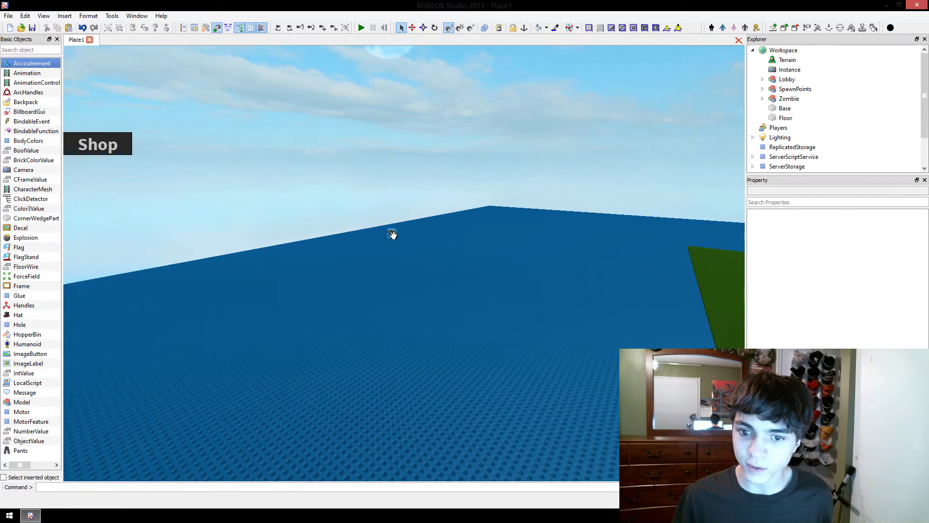
drag(393, 235, 556, 289)
key(d)
right_drag(556, 289, 625, 276)
key(w)
right_drag(435, 326, 581, 329)
key(w)
key(a)
scroll(436, 326, down, 8)
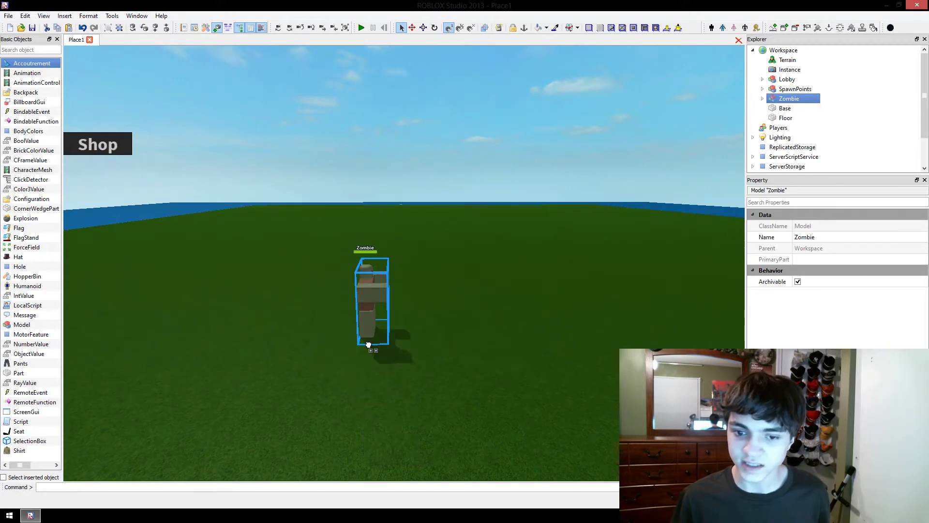
- Compare the size of the green floor with the zombie standing on it
right_drag(435, 326, 561, 329)
key(s)
key(a)
right_drag(390, 329, 391, 344)
key(a)
key(s)
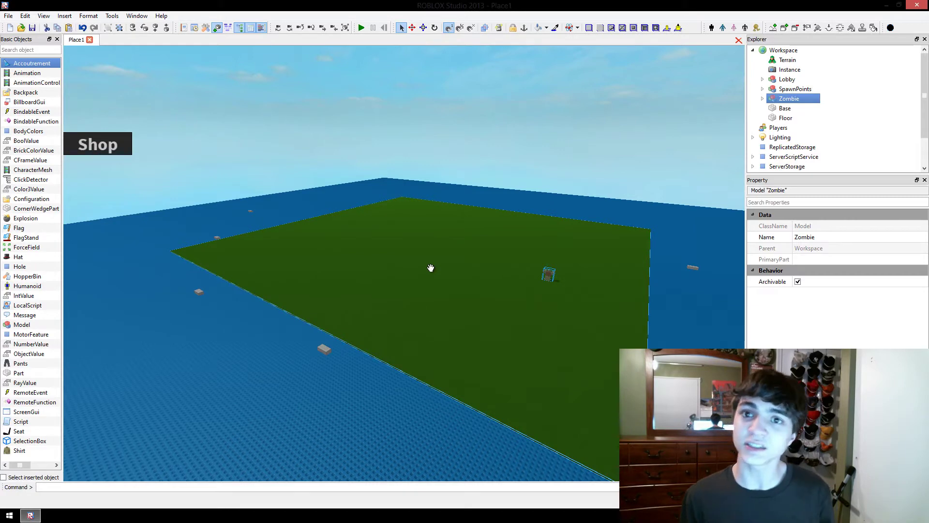
scroll(478, 289, up, 8)
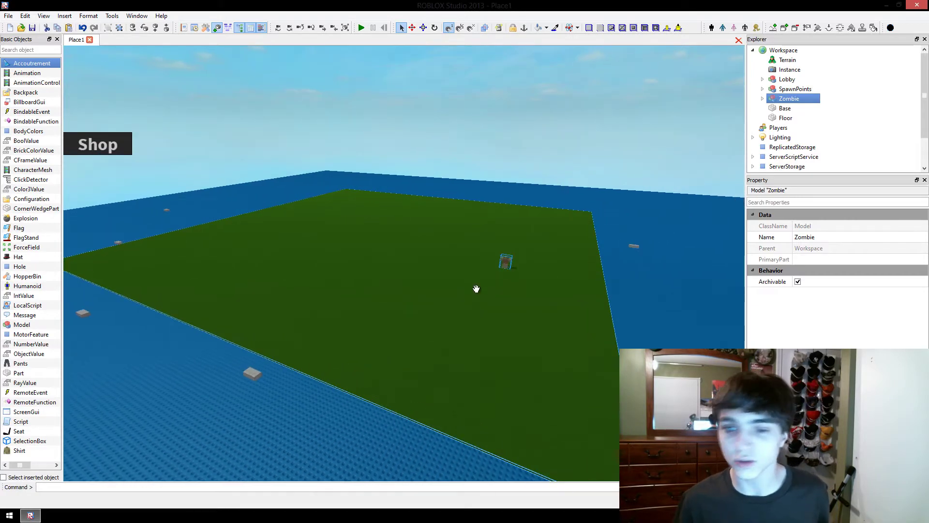
scroll(477, 290, up, 6)
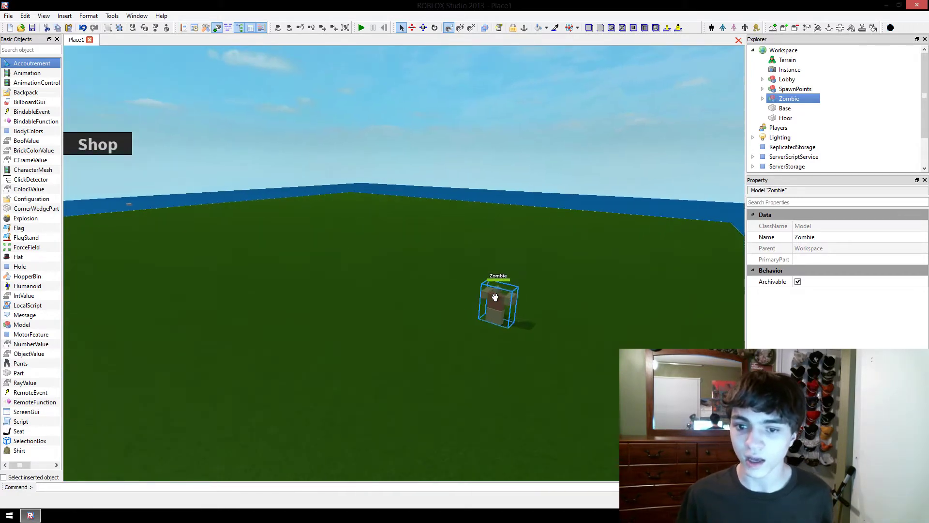
- Move the Zombie model off the green floor and back onto the blue baseplate
scroll(405, 322, up, 3)
scroll(405, 322, down, 10)
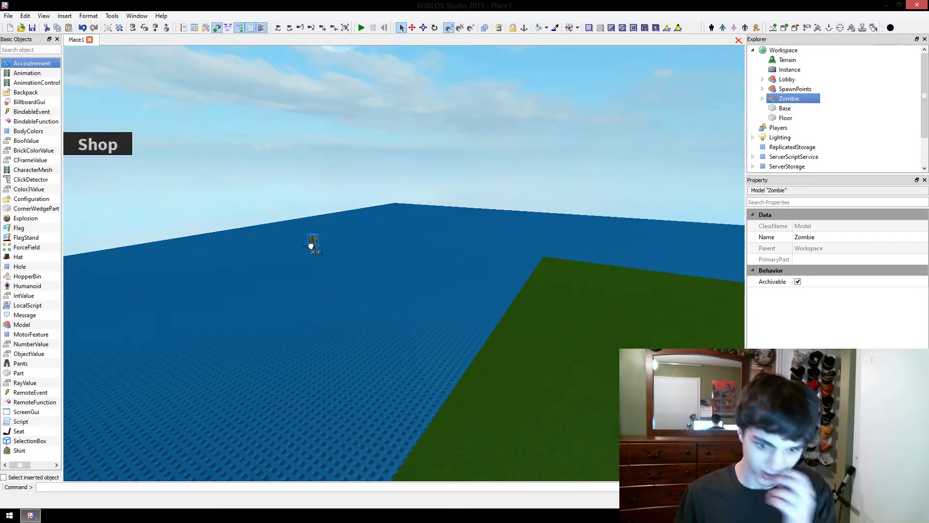
right_drag(405, 322, 630, 337)
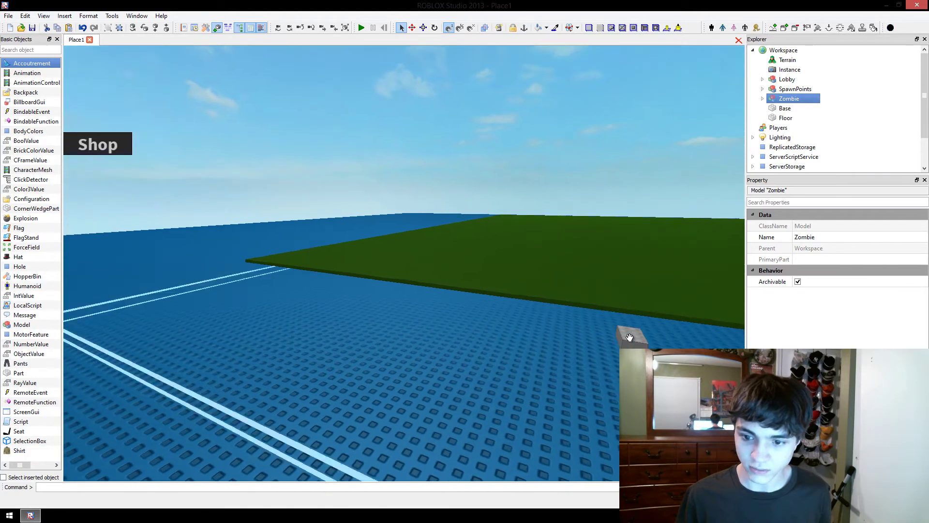
click(762, 88)
click(793, 99)
click(763, 88)
click(564, 221)
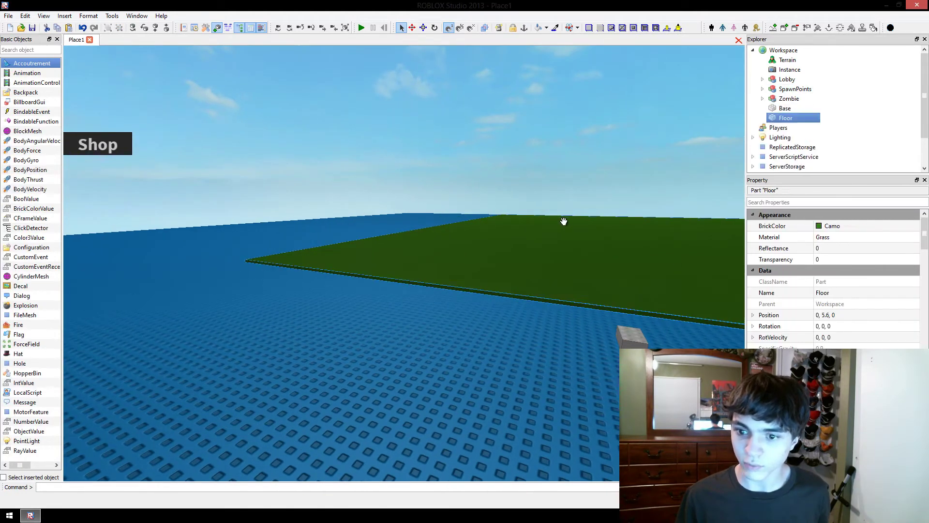
key(ctrl+v)
right_drag(564, 221, 600, 146)
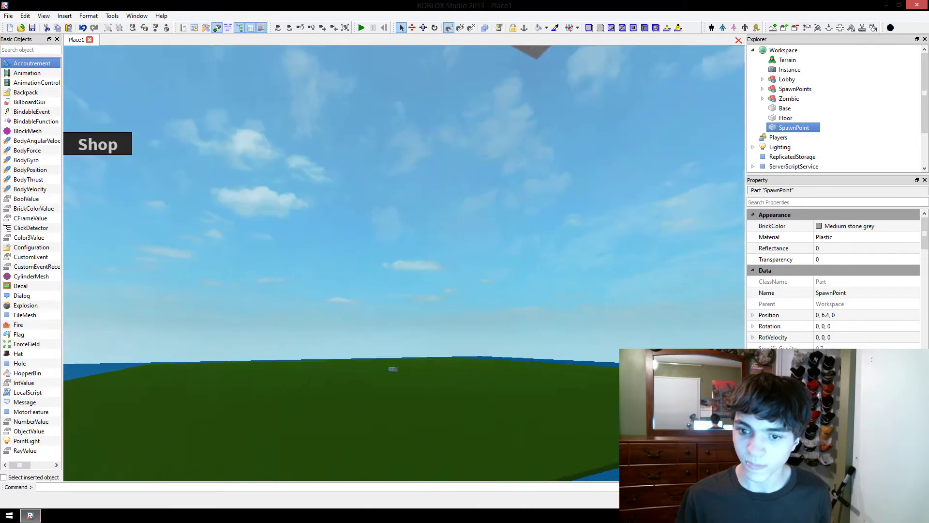
right_drag(560, 197, 560, 197)
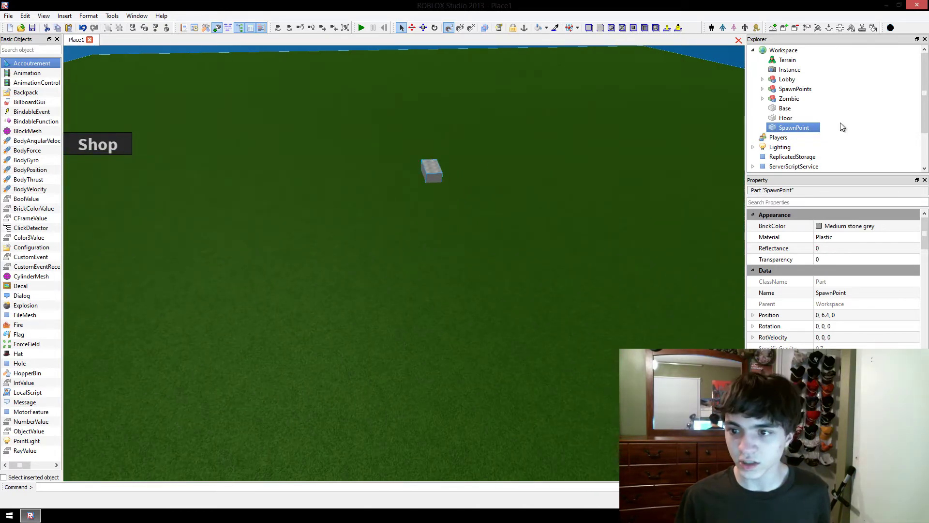
click(810, 119)
click(806, 128)
key(Delete)
- Duplicate the green Floor part on top of the original
click(442, 252)
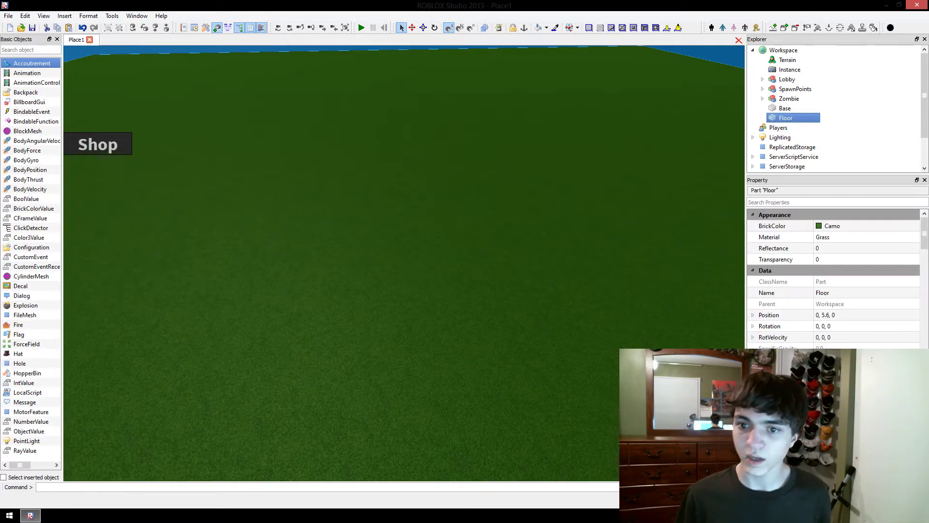
right_drag(443, 253, 677, 97)
key(ctrl+v)
key(e)
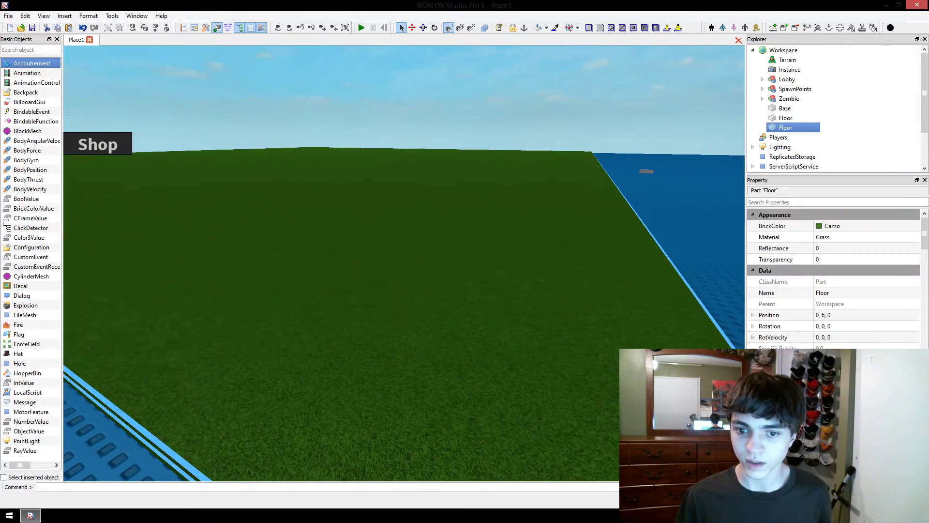
right_drag(532, 213, 434, 243)
scroll(434, 242, down, 3)
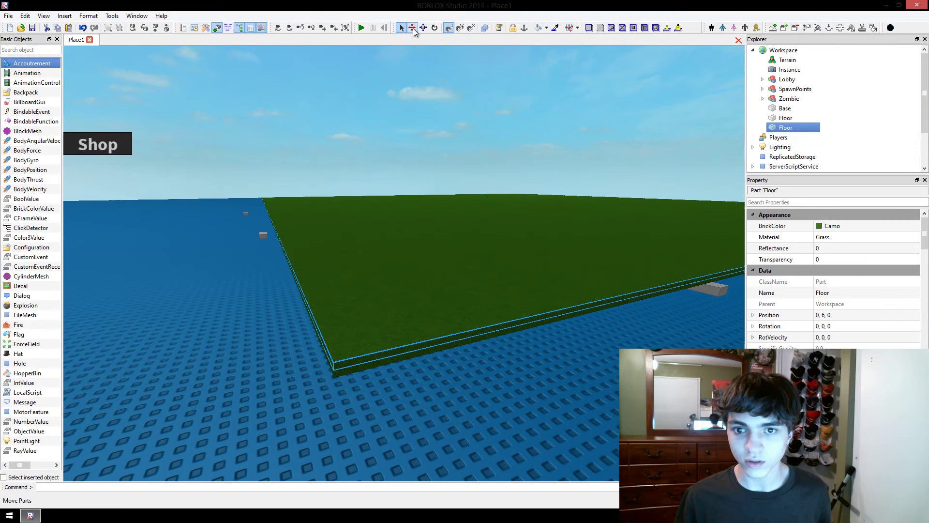
- Change the duplicate floor's FormFactor to Brick
click(423, 27)
drag(924, 235, 923, 273)
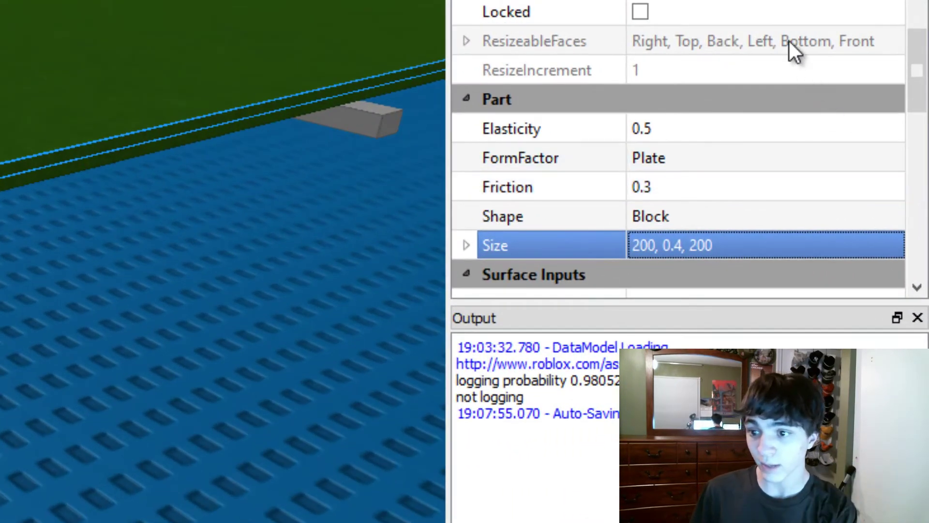
click(817, 164)
click(817, 162)
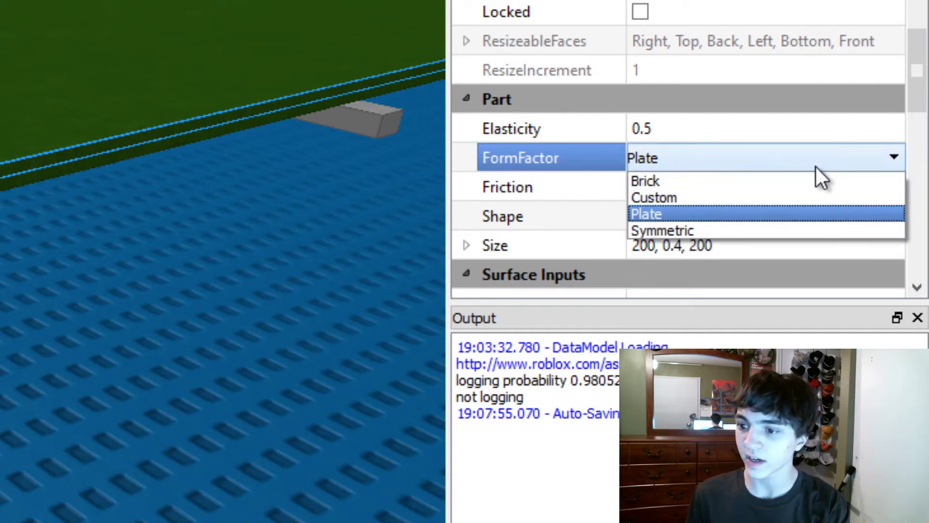
click(803, 182)
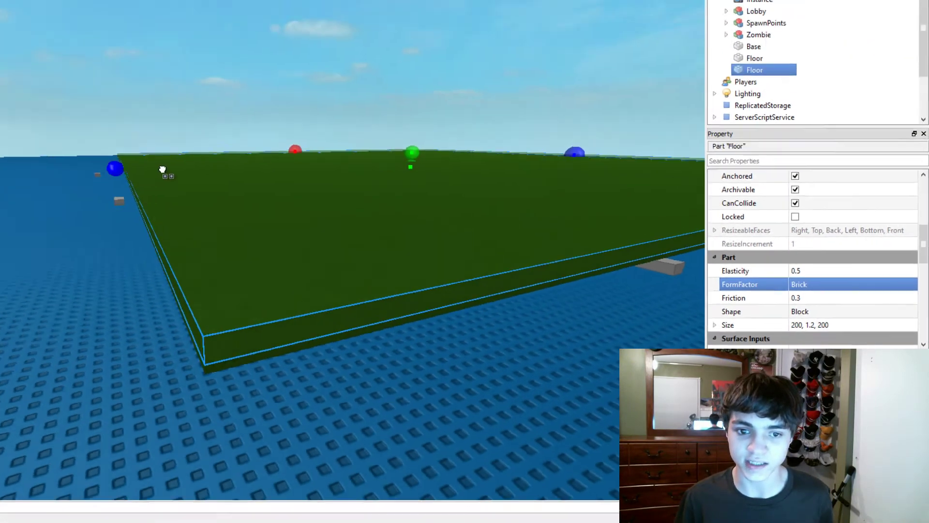
- Shrink the duplicate floor into a small slab by setting its Size to 8, 1.2, 10
scroll(292, 209, up, 1)
drag(262, 208, 357, 205)
key(d)
right_drag(357, 205, 483, 232)
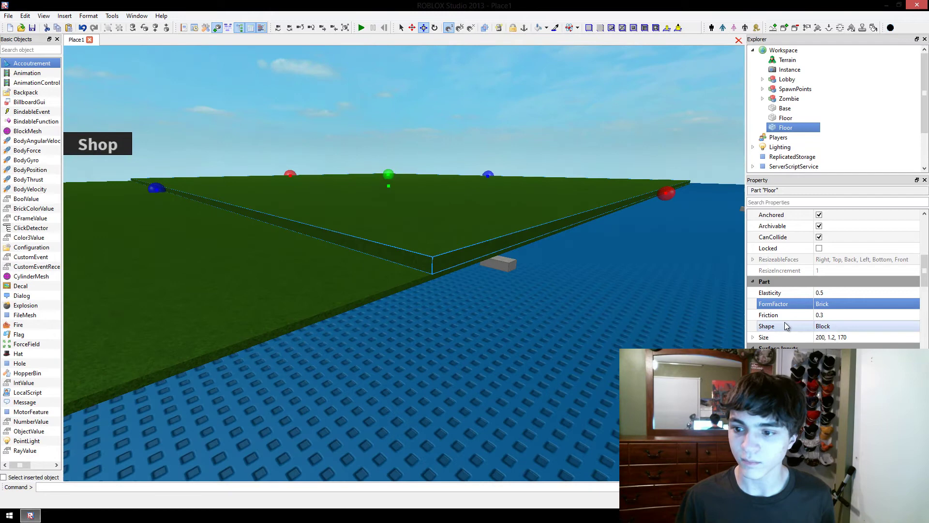
double_click(844, 338)
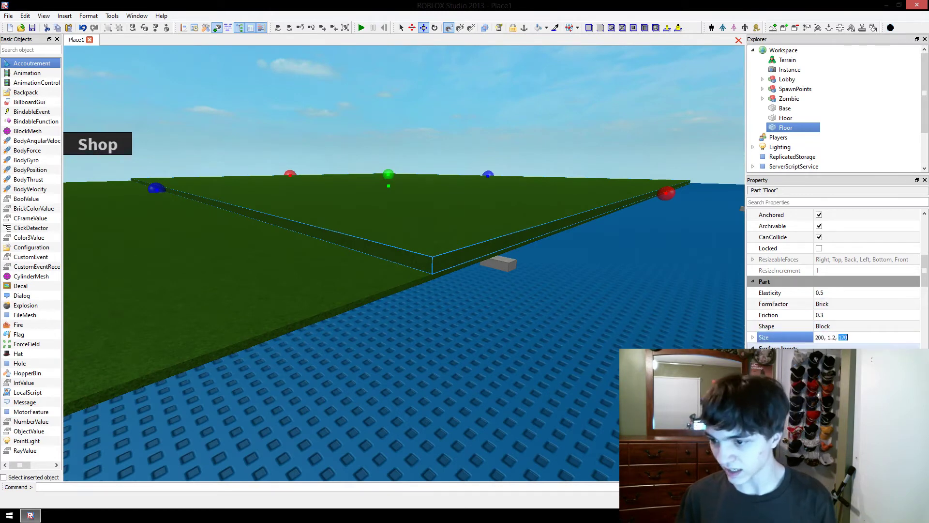
text(10)
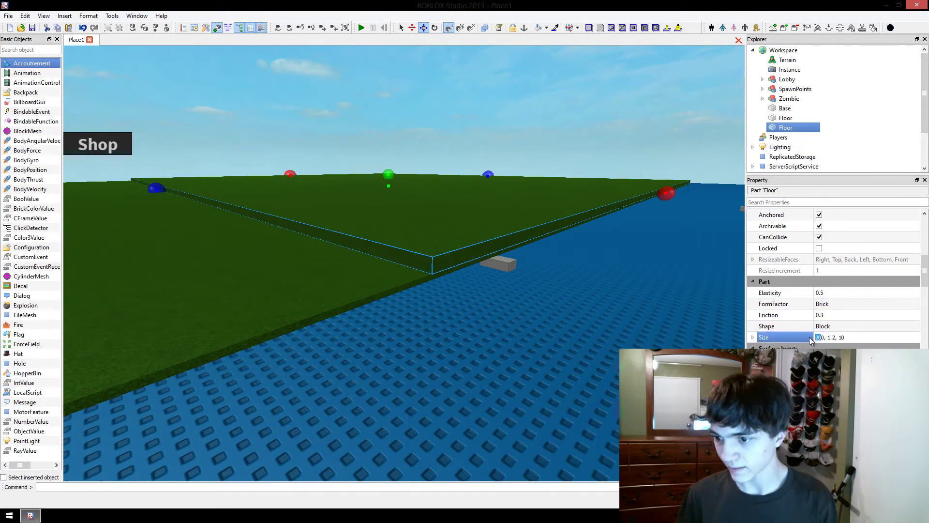
text(8)
key(Delete)
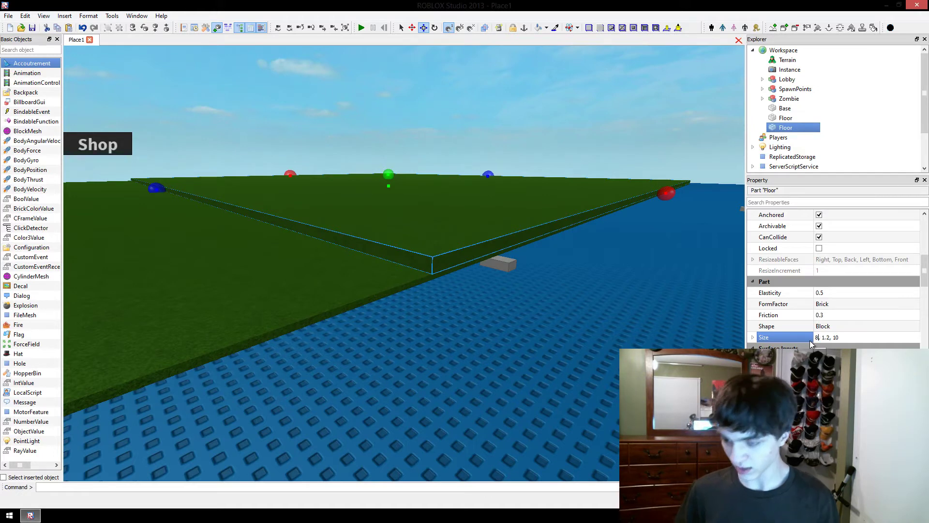
key(Return)
- Resize the small slab to 6, 1.2, 10 and position it at a corner of the green floor
key(w)
right_drag(717, 308, 568, 171)
key(w)
right_drag(528, 314, 525, 334)
drag(504, 369, 552, 399)
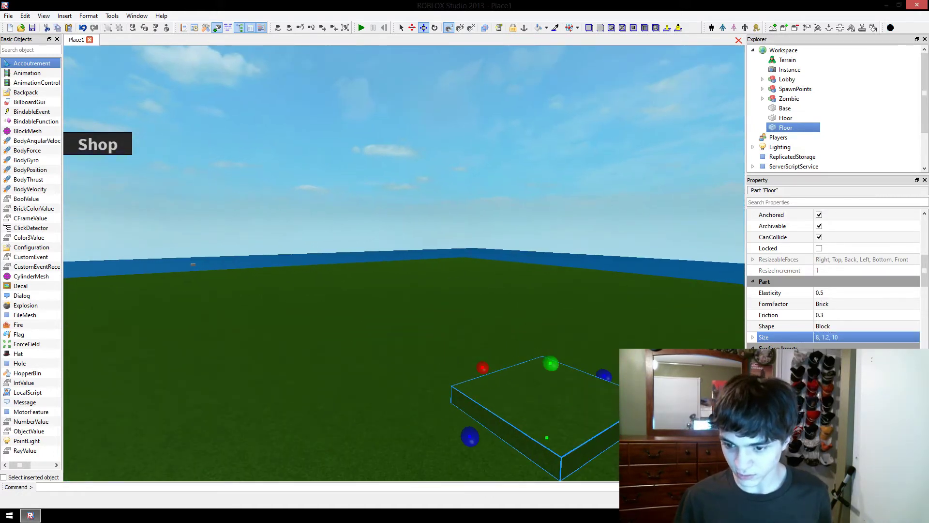
drag(635, 463, 594, 440)
right_drag(529, 388, 416, 384)
key(s)
drag(417, 384, 326, 381)
key(ctrl+3)
right_drag(388, 377, 399, 381)
scroll(400, 381, up, 2)
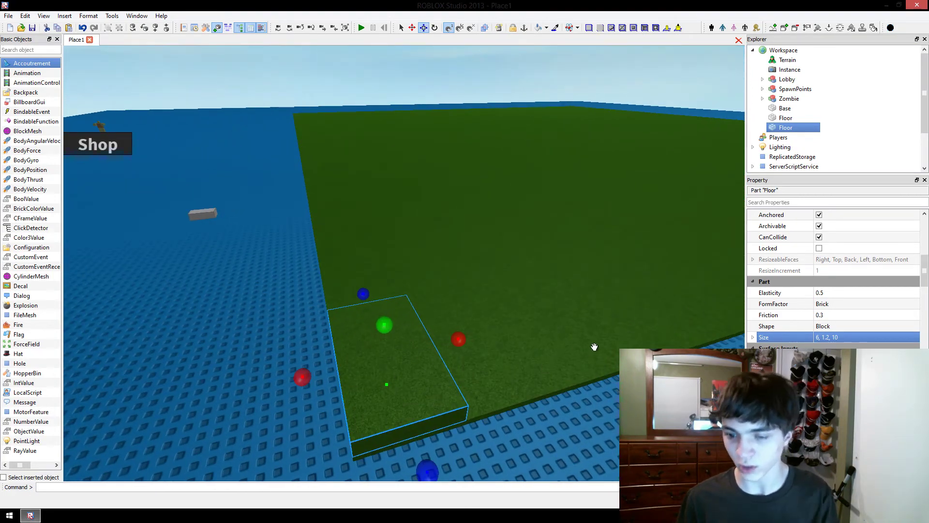
- Move the small slab inward from the corner and spread two duplicates across the floor, enlarging the last to 8, 1.2, 22
drag(421, 351, 446, 224)
key(ctrl+d)
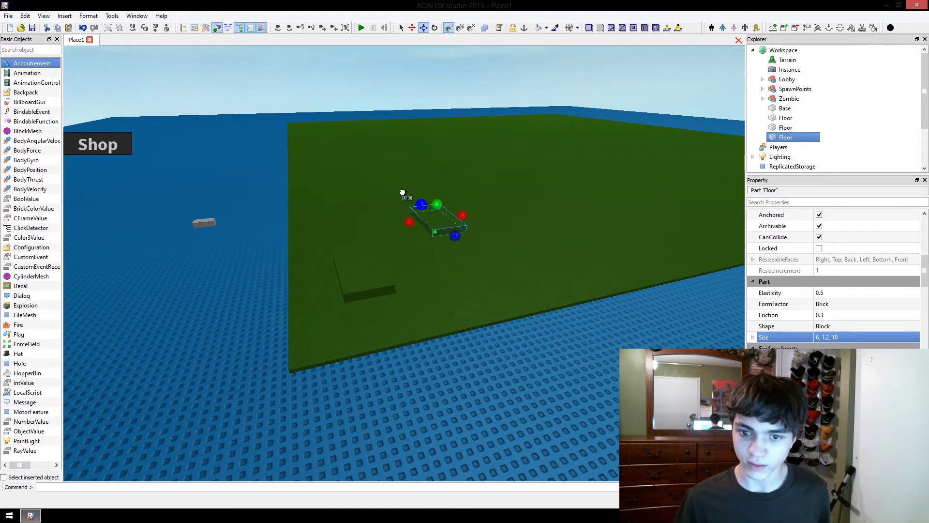
drag(402, 193, 400, 186)
drag(452, 209, 579, 257)
key(ctrl+d)
right_drag(579, 256, 532, 254)
scroll(442, 332, down, 5)
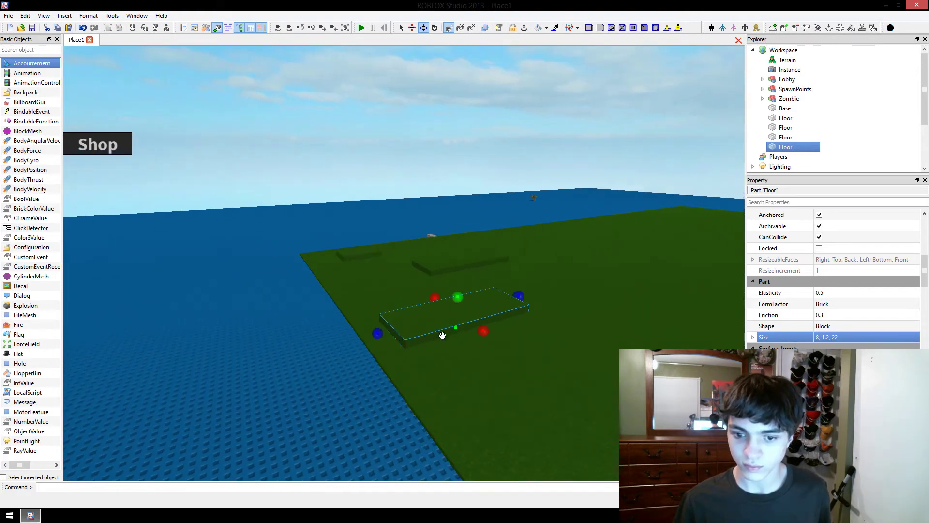
- Duplicate the 8, 1.2, 22 slab, place the copy farther into the green floor, and shorten the original slab
key(ctrl+d)
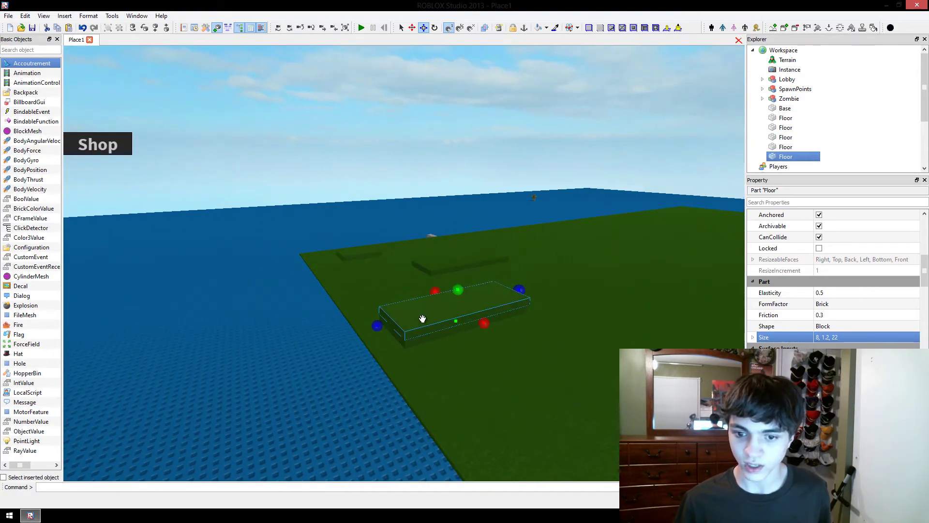
scroll(542, 286, down, 3)
drag(423, 318, 521, 260)
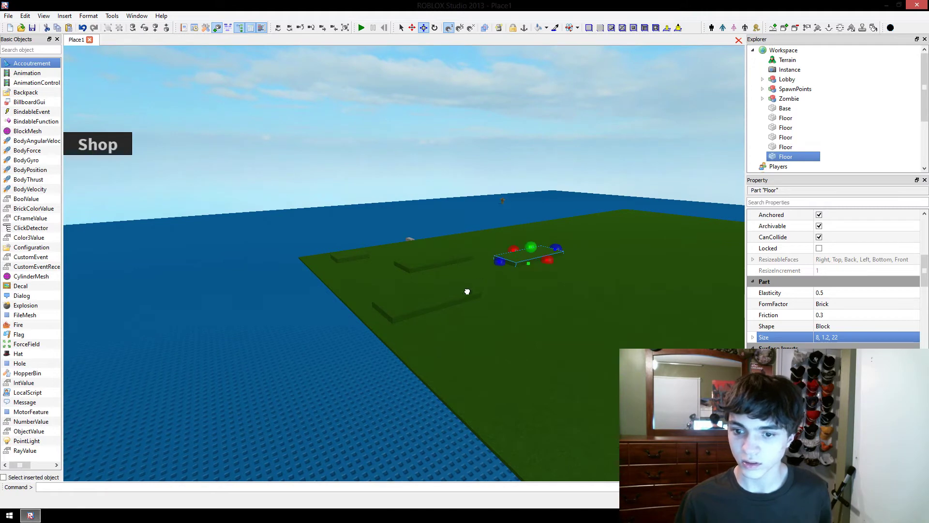
click(467, 292)
drag(474, 286, 441, 293)
- Shorten the farther slab to 8, 1.2, 16 and add a duplicate of it closer to the middle of the floor
click(524, 257)
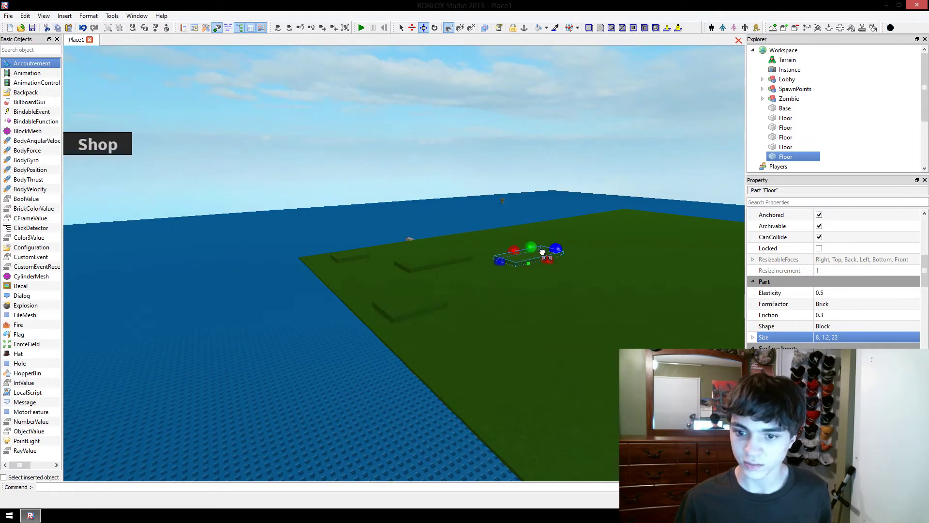
drag(542, 252, 601, 287)
key(ctrl+d)
scroll(601, 286, down, 1)
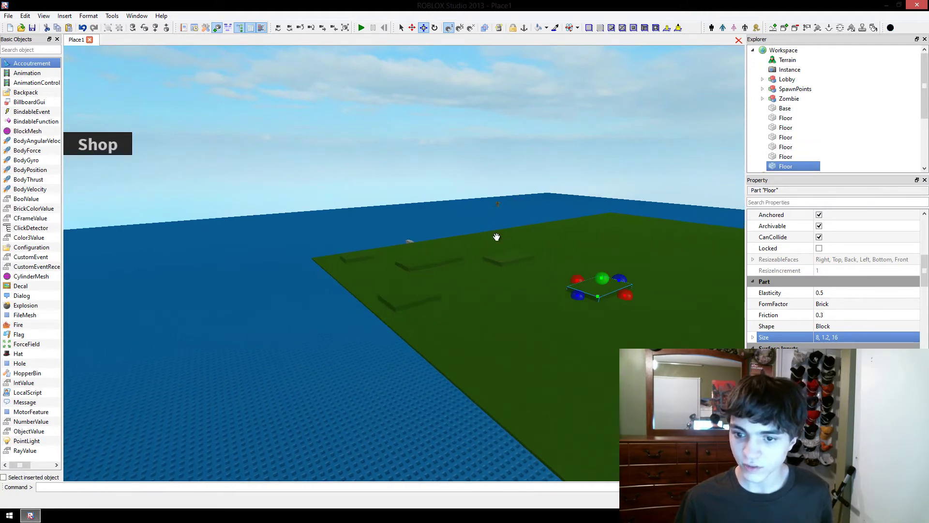
- Widen the original of the two 8, 1.2, 16 slabs to 10, 1.2, 16
click(508, 259)
click(510, 261)
drag(523, 265, 528, 267)
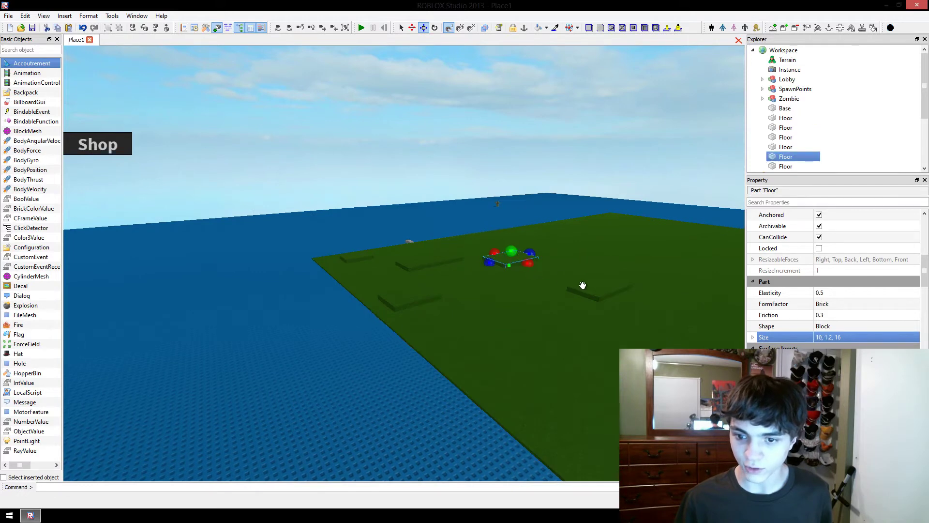
- Enlarge the newest slab to 23, 1.2, 23 and stack a duplicate sized 17, 1.2, 10 on top of it
click(583, 286)
drag(578, 282, 547, 269)
key(ctrl+d)
key(d)
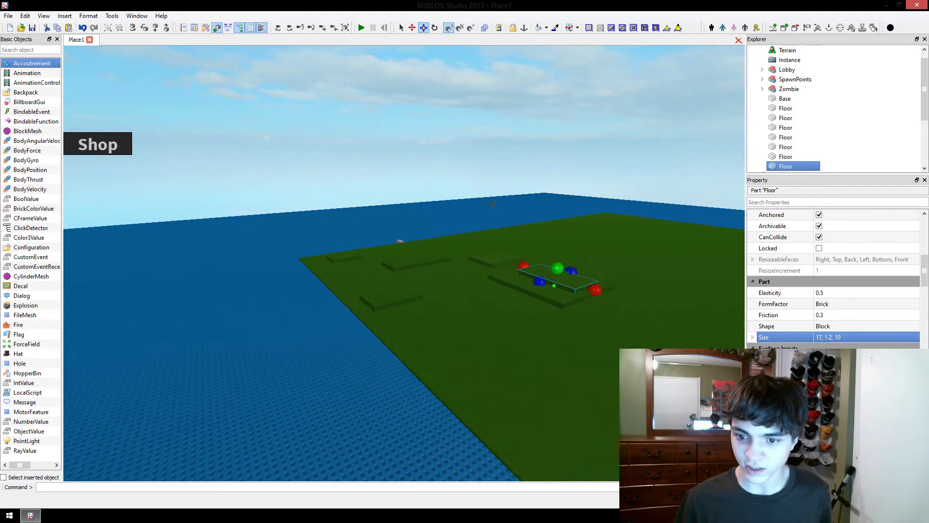
key(w)
right_drag(490, 312, 444, 311)
click(445, 310)
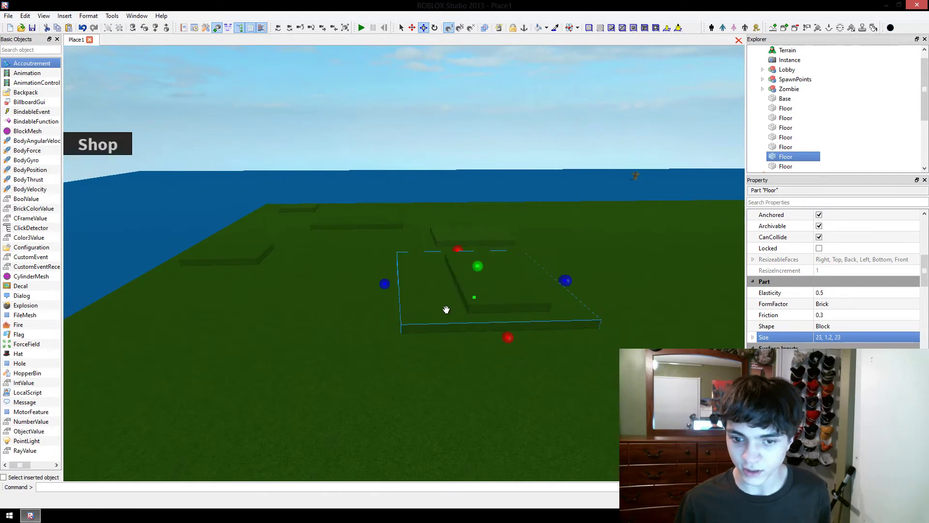
- Add a copy of the 10, 1.2, 16 slab and place it on the floor at position 27, 6.4, -79.5
key(ctrl+d)
key(Delete)
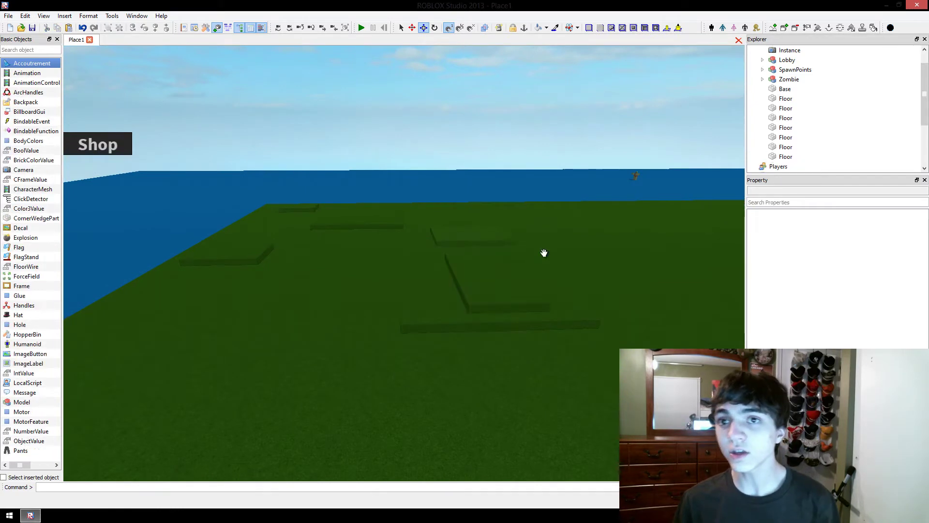
key(ctrl+z)
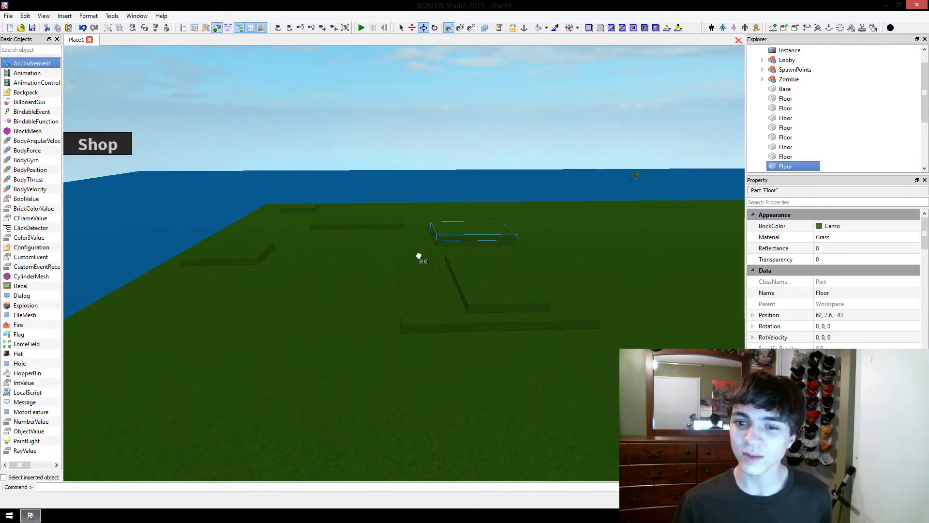
scroll(392, 267, down, 3)
drag(419, 256, 406, 274)
scroll(406, 274, down, 2)
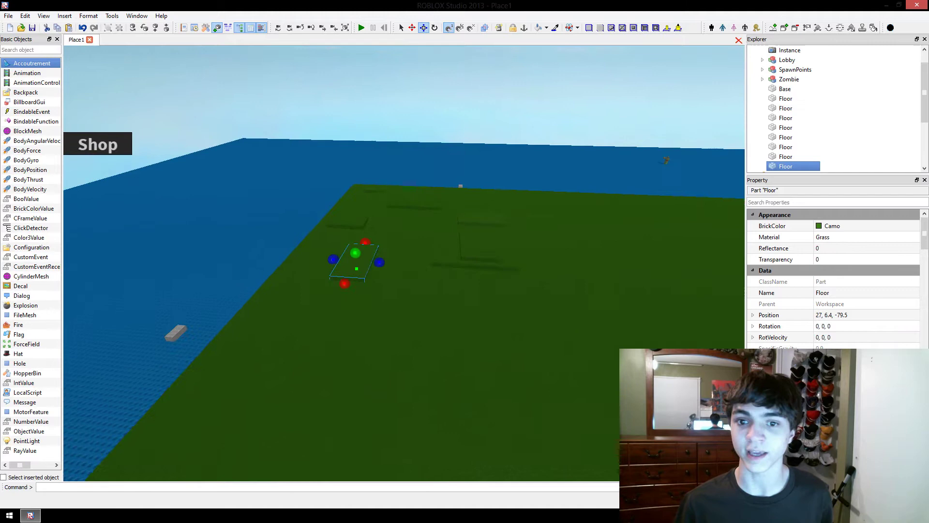
right_drag(406, 274, 469, 276)
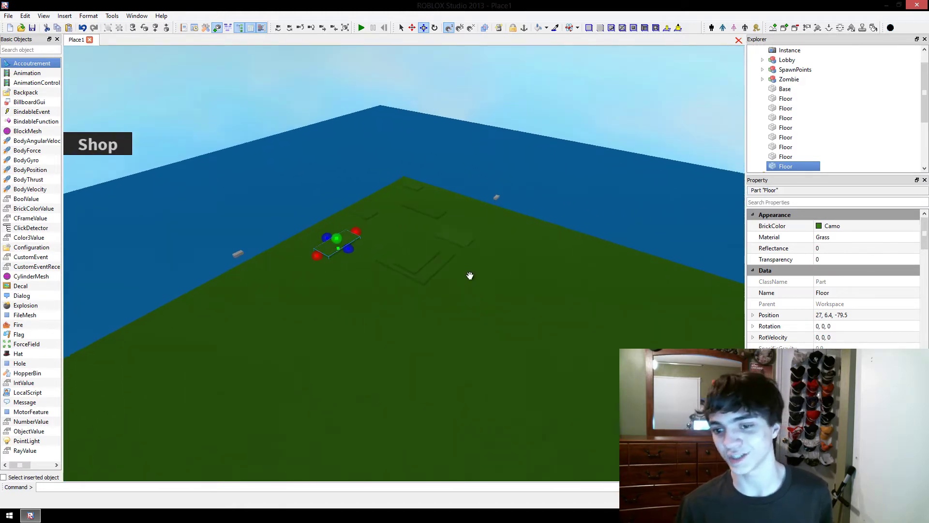
- Add another copy of that slab and place it on the floor at position 3, 6.4, -58.5
key(ctrl+v)
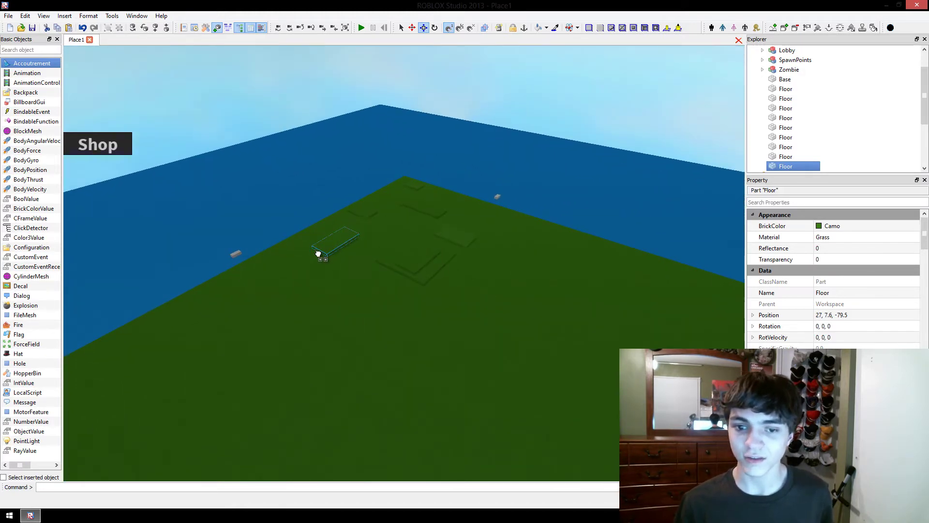
drag(318, 254, 367, 311)
right_drag(368, 311, 449, 305)
key(w)
key(a)
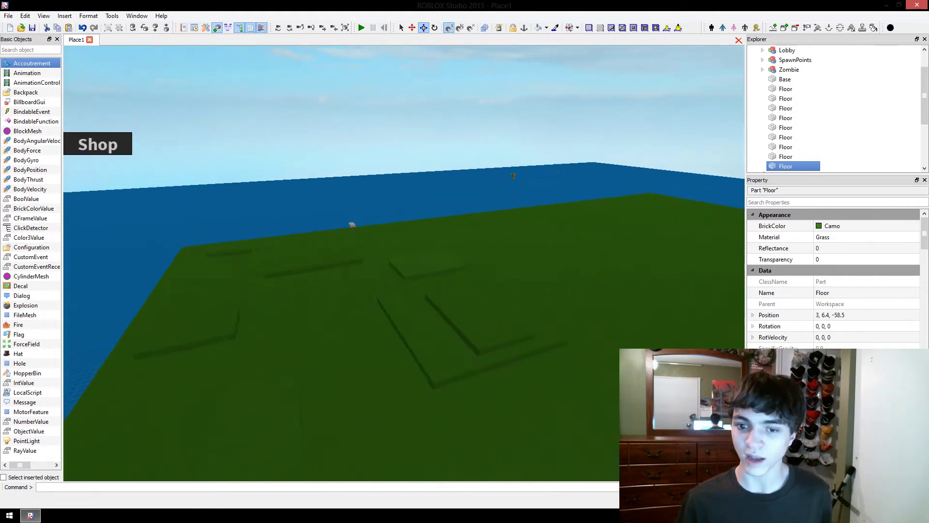
- Paste another slab and place it toward the floor's edge at position 0, 6.4, -84.5
key(a)
key(s)
key(w)
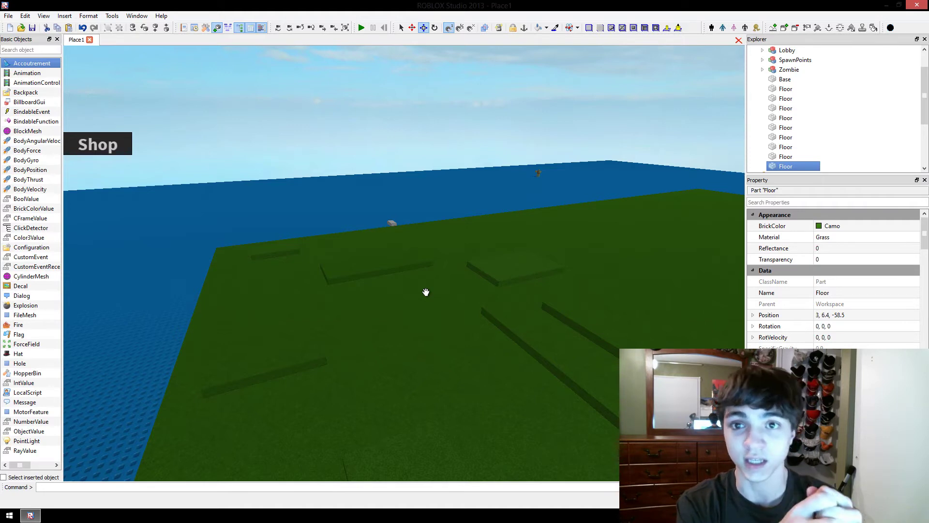
right_drag(410, 289, 485, 275)
scroll(485, 276, down, 2)
key(ctrl+v)
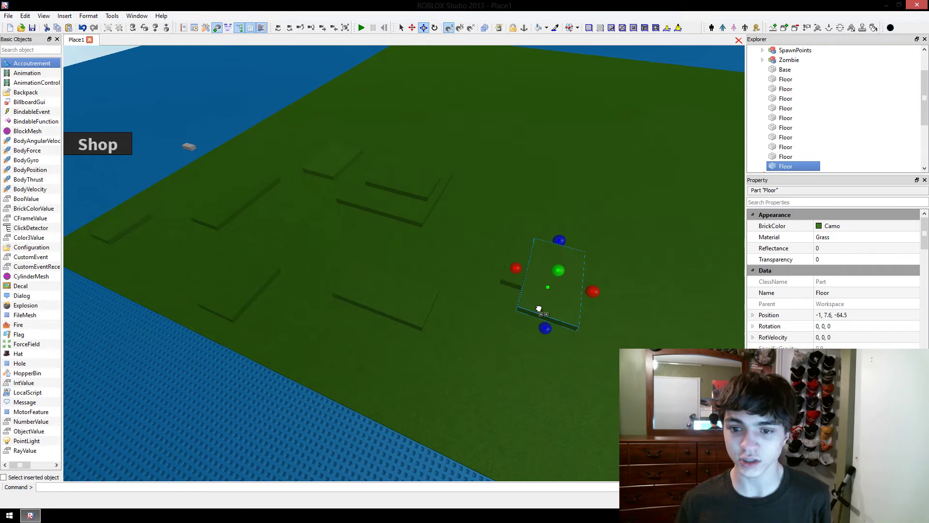
scroll(527, 334, down, 2)
drag(539, 308, 500, 376)
drag(477, 345, 463, 345)
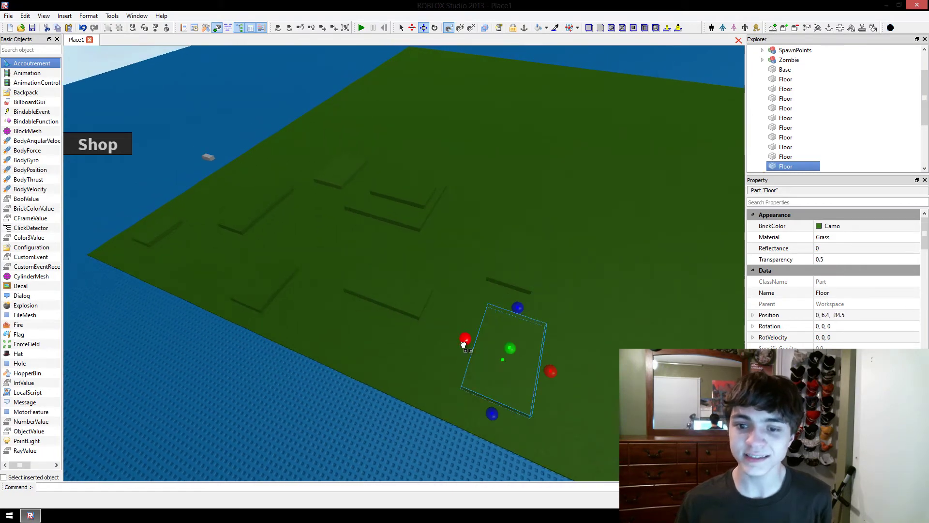
- Duplicate the slab near the floor's edge and place the copy farther along the green floor
mouse_move(463, 344)
right_down()
mouse_move(488, 353)
mouse_move(514, 346)
mouse_move(537, 310)
mouse_move(435, 271)
mouse_move(449, 341)
right_up()
scroll(489, 354, up, 3)
scroll(449, 342, down, 3)
key(ctrl+d)
drag(454, 326, 231, 315)
scroll(338, 344, down, 1)
scroll(417, 375, down, 1)
- Add two more slab duplicates, placing the last near the floor's empty corner at position -75, 6.4, -83.5
key(ctrl+d)
key(ctrl+d)
scroll(332, 336, down, 2)
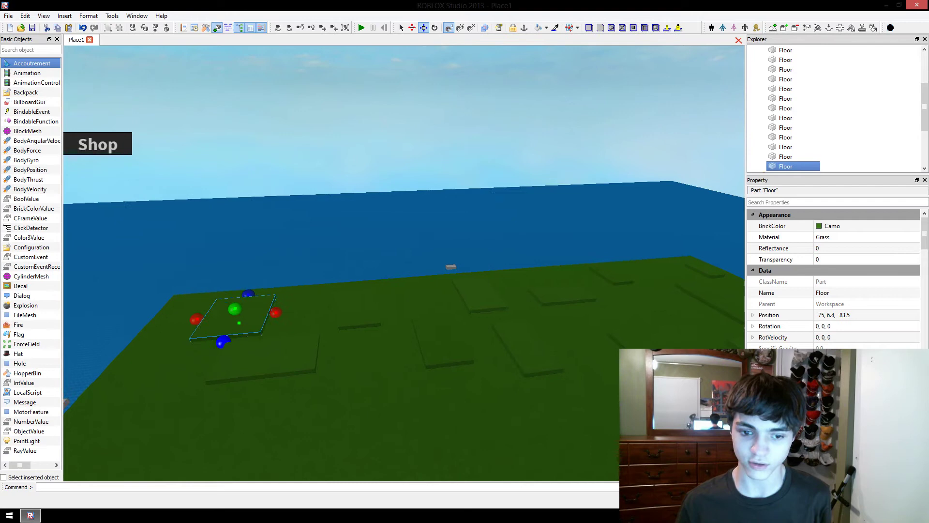
key(a)
right_drag(232, 314, 194, 322)
right_drag(338, 349, 477, 359)
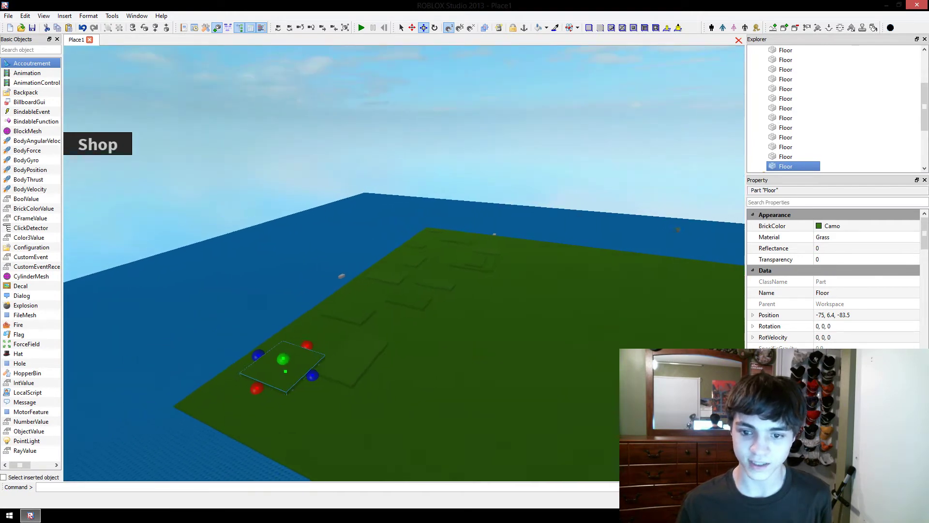
- Duplicate a raised slab near the floor's edge and place the copy at position -16.5, 7.6, -64.5
right_drag(368, 377, 448, 353)
key(w)
right_drag(416, 303, 406, 363)
click(404, 332)
key(ctrl+d)
key(w)
drag(383, 380, 396, 342)
- Select all the raised slabs along one side of the grass floor and paste rotated copies along the opposite side
right_drag(345, 346, 317, 354)
key(w)
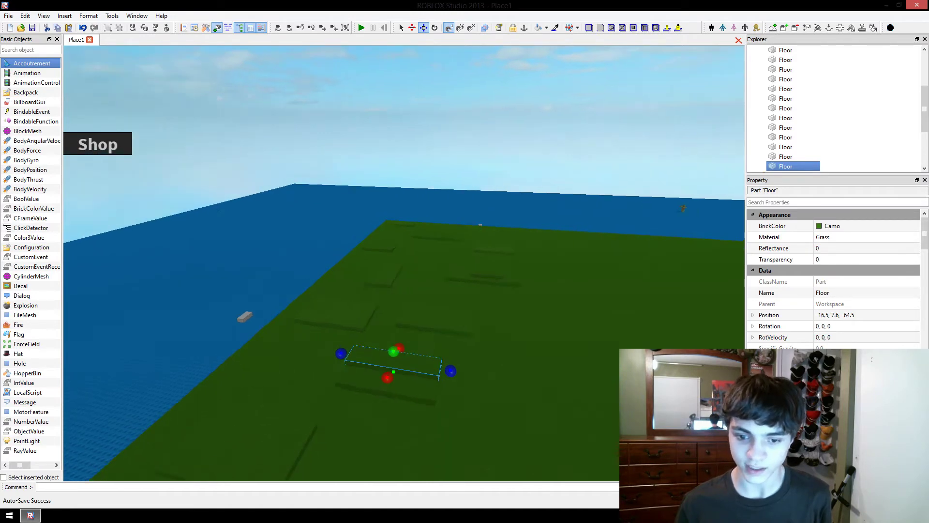
key(d)
right_drag(396, 342, 477, 266)
key(s)
key(s)
key(a)
ctrl+click(318, 305)
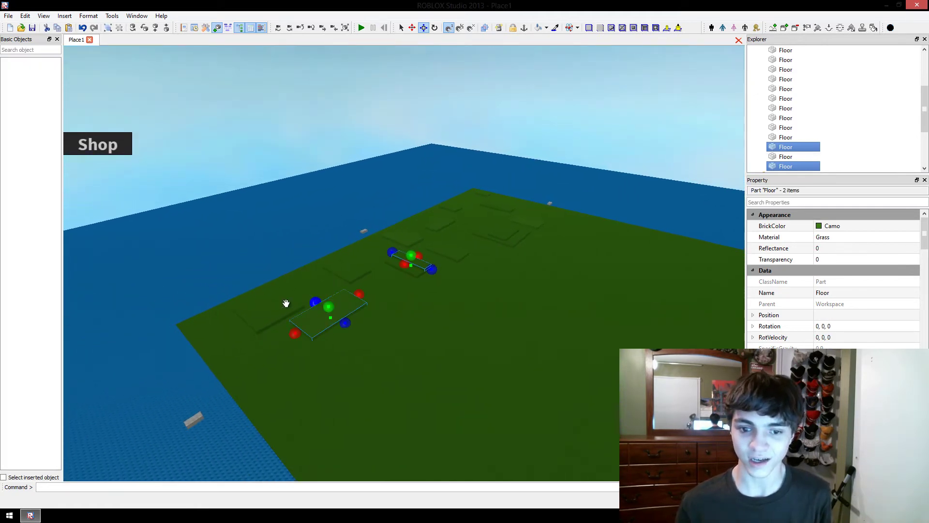
ctrl+click(268, 308)
ctrl+click(347, 269)
ctrl+click(401, 260)
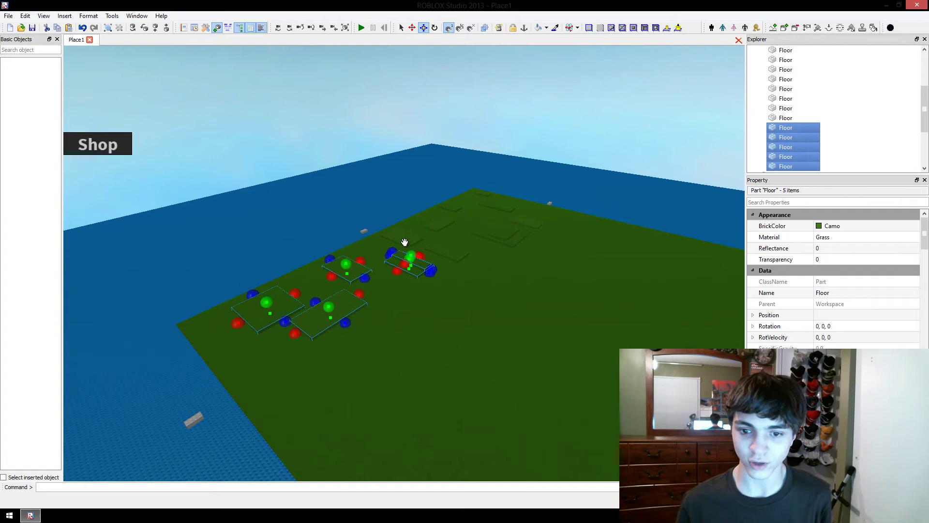
ctrl+click(403, 237)
ctrl+click(443, 247)
ctrl+click(511, 239)
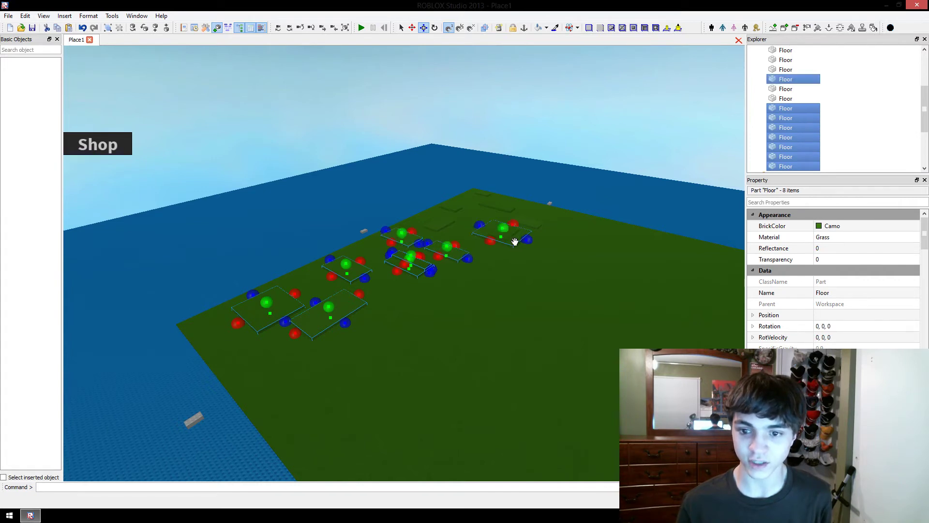
ctrl+click(513, 230)
ctrl+click(528, 223)
ctrl+click(484, 196)
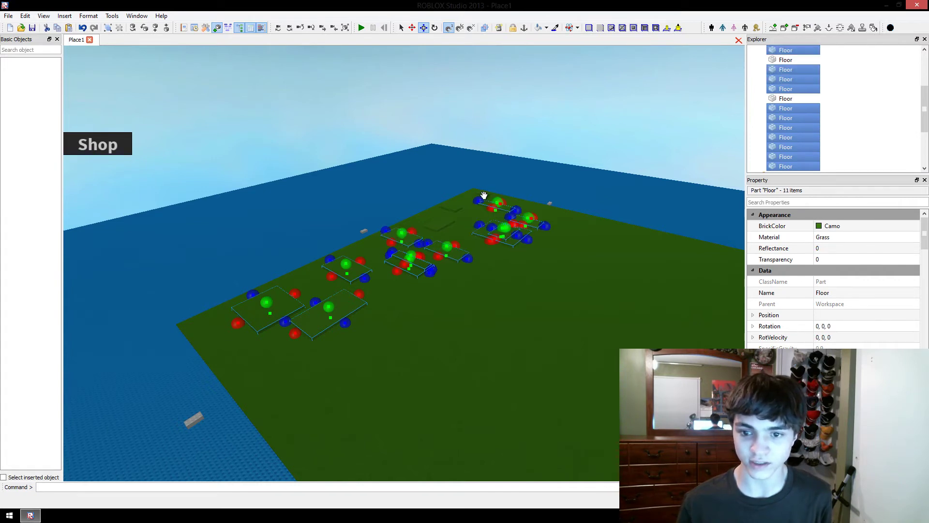
ctrl+click(482, 193)
ctrl+click(454, 209)
ctrl+click(441, 224)
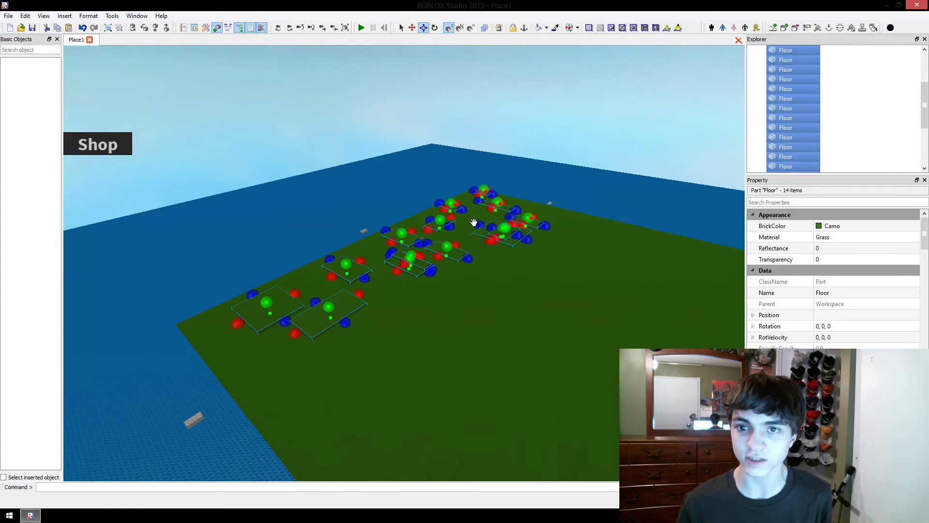
key(ctrl+v)
drag(431, 278, 520, 315)
scroll(521, 315, down, 3)
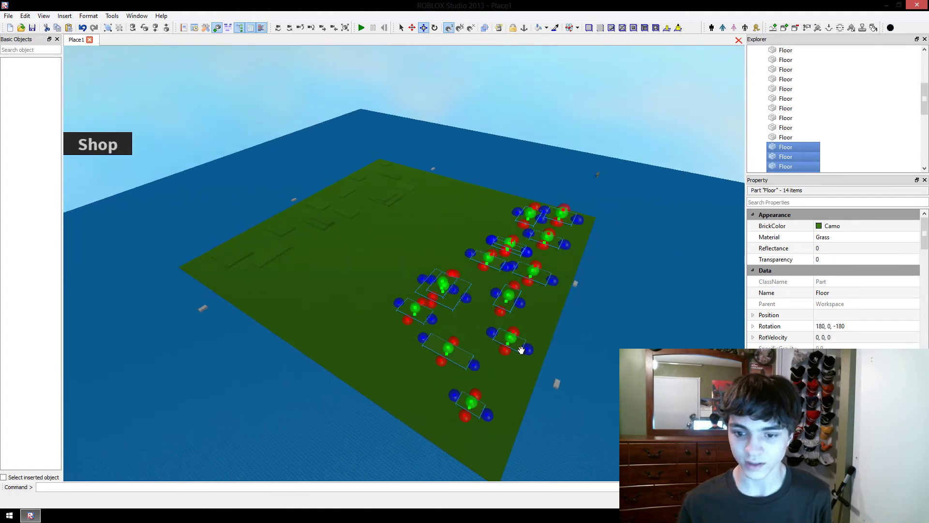
- Make another copy of the slab set and place it across the empty middle of the grass floor
drag(518, 351, 505, 358)
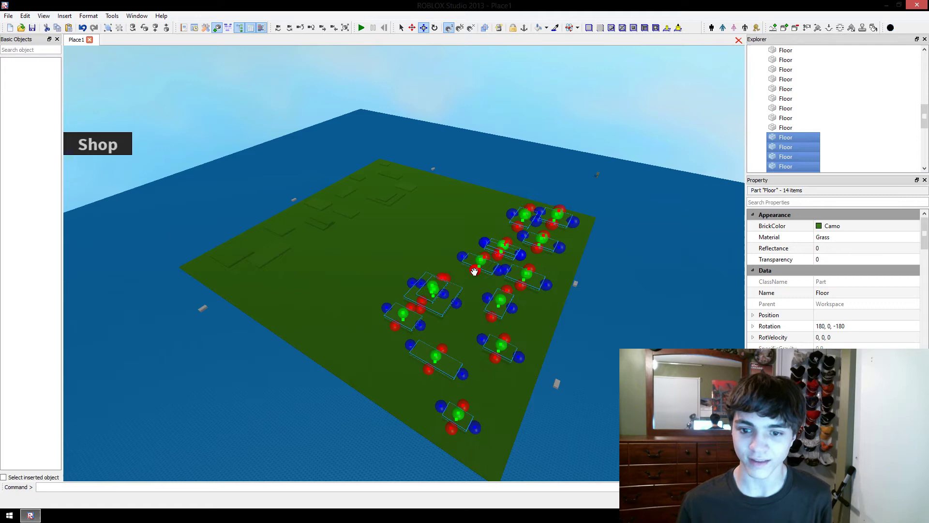
drag(475, 266, 380, 236)
right_drag(379, 236, 420, 266)
click(419, 223)
key(w)
key(a)
key(w)
key(s)
- Group all the Floor parts into one model and name the model Floor
click(884, 90)
scroll(883, 90, up, 5)
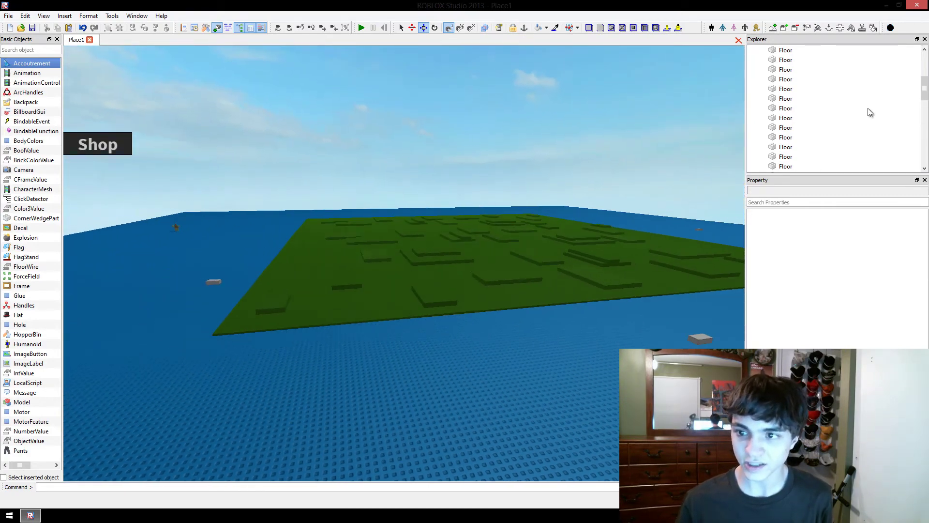
click(796, 119)
scroll(799, 102, down, 15)
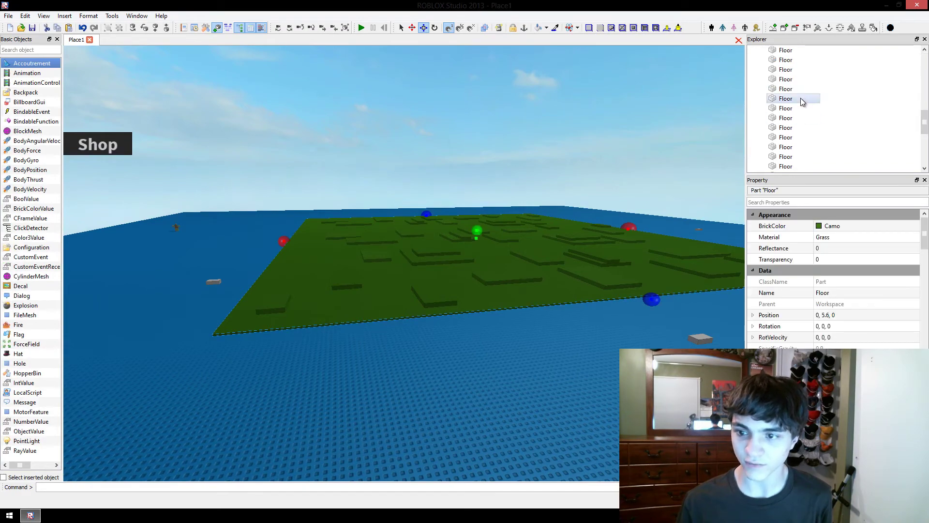
shift+click(791, 91)
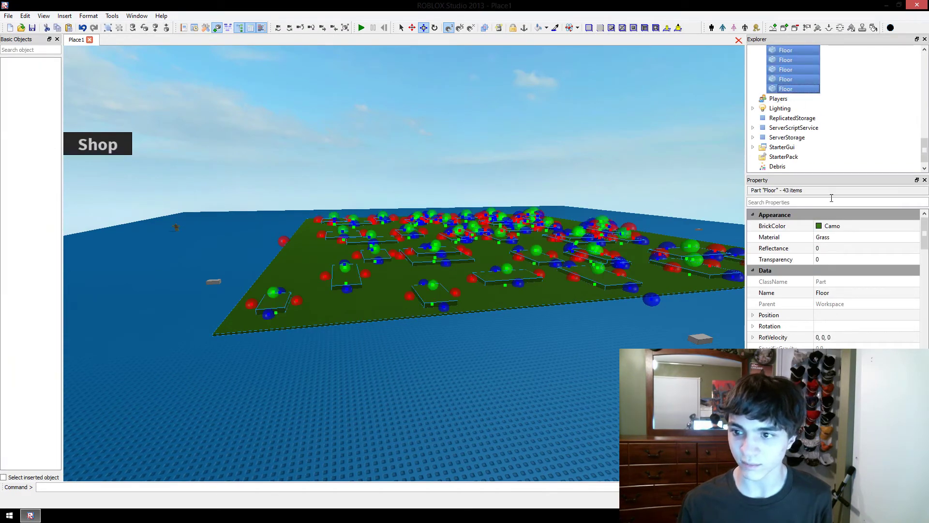
key(ctrl+g)
click(844, 237)
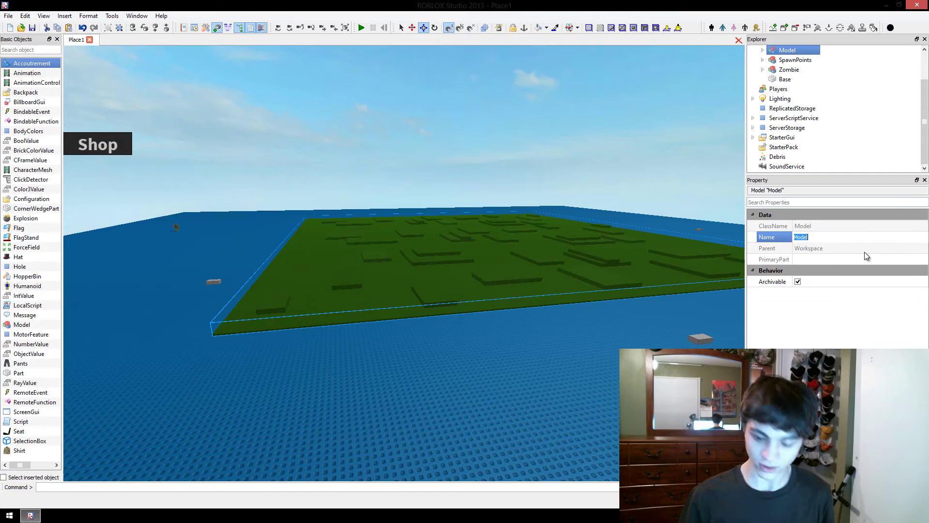
text(Floor)
key(Return)
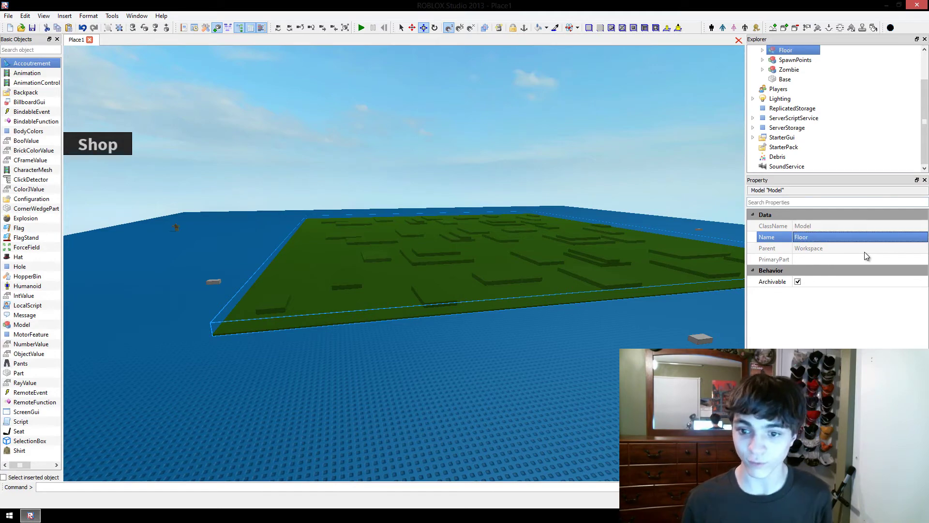
- Paste a copy of a SpawnPoint block beside the floor and place it on the grass at position 73, 6.4, -86
click(590, 182)
right_drag(590, 182, 562, 239)
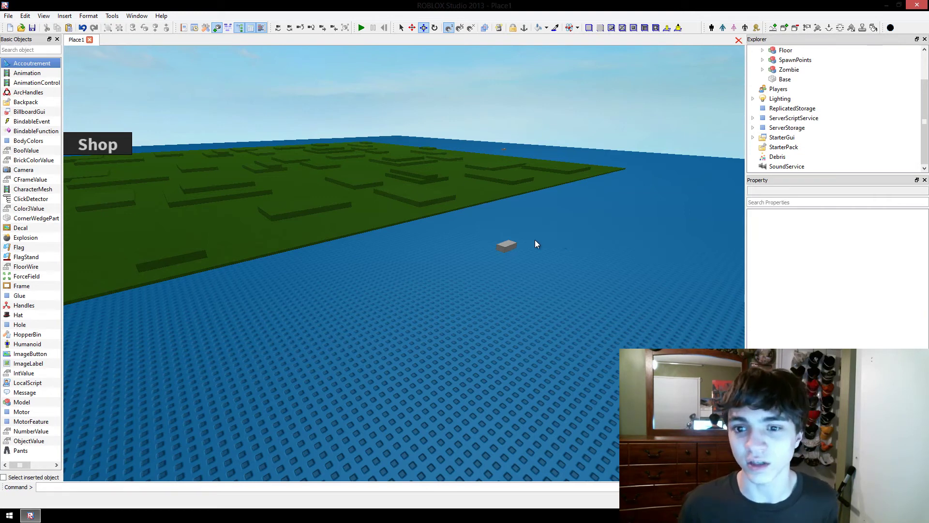
click(512, 243)
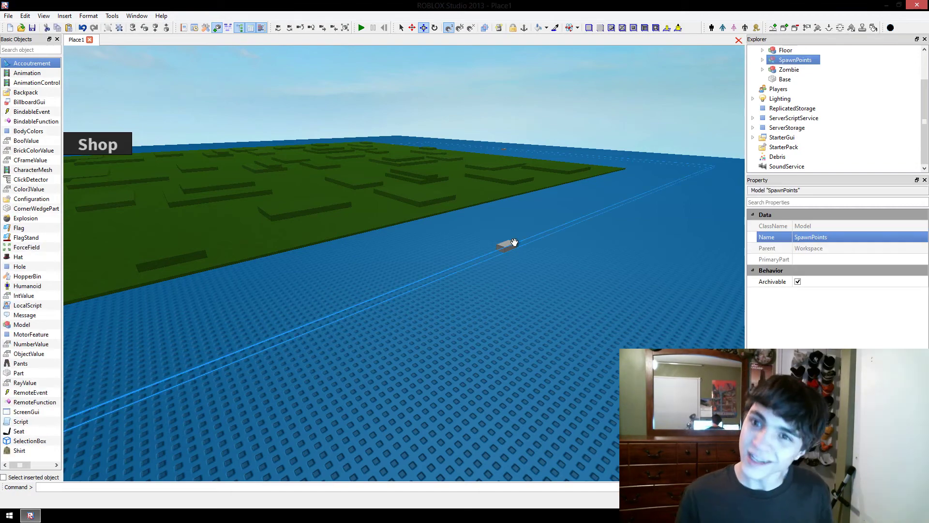
click(514, 242)
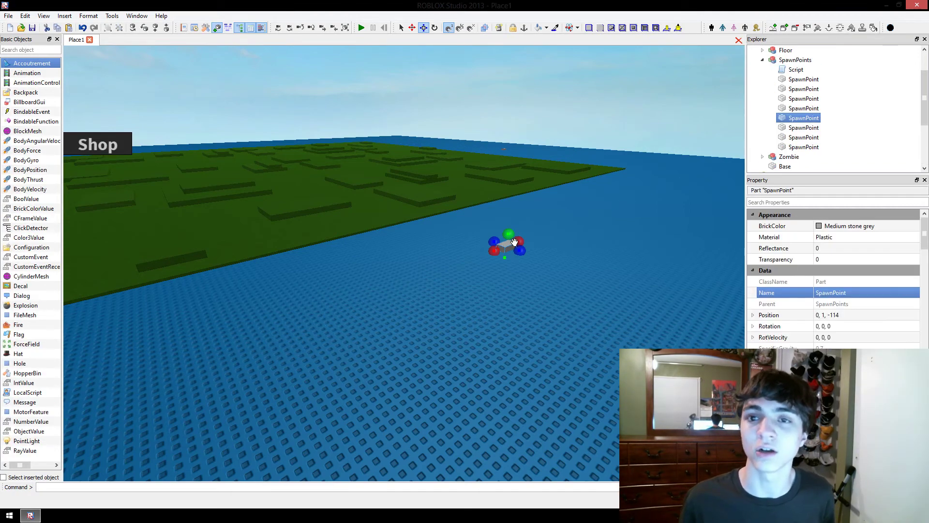
key(ctrl+v)
right_drag(514, 242, 552, 220)
key(w)
key(w)
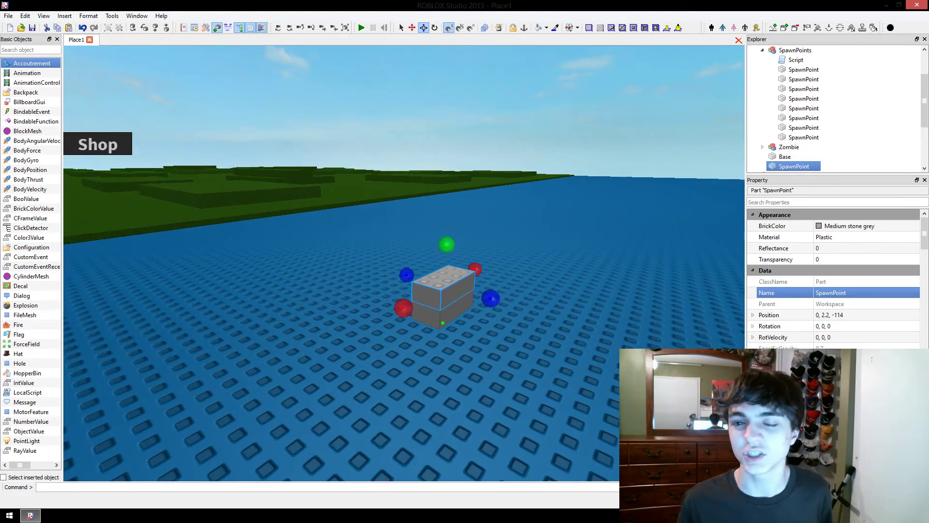
drag(444, 288, 359, 345)
key(s)
key(w)
key(s)
key(w)
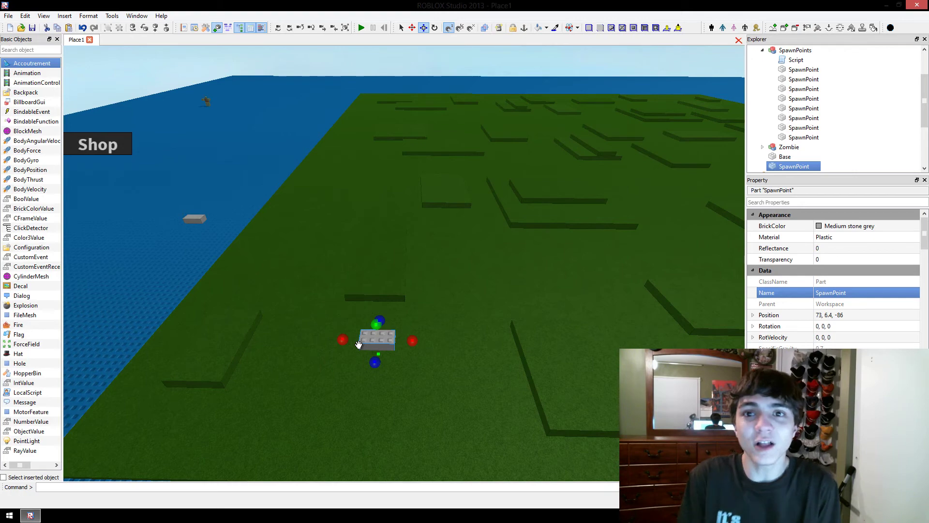
- Duplicate the spawn point on the grass and place the copy farther across the floor
right_drag(435, 333, 271, 303)
scroll(404, 263, up, 2)
scroll(404, 263, down, 4)
scroll(404, 263, up, 2)
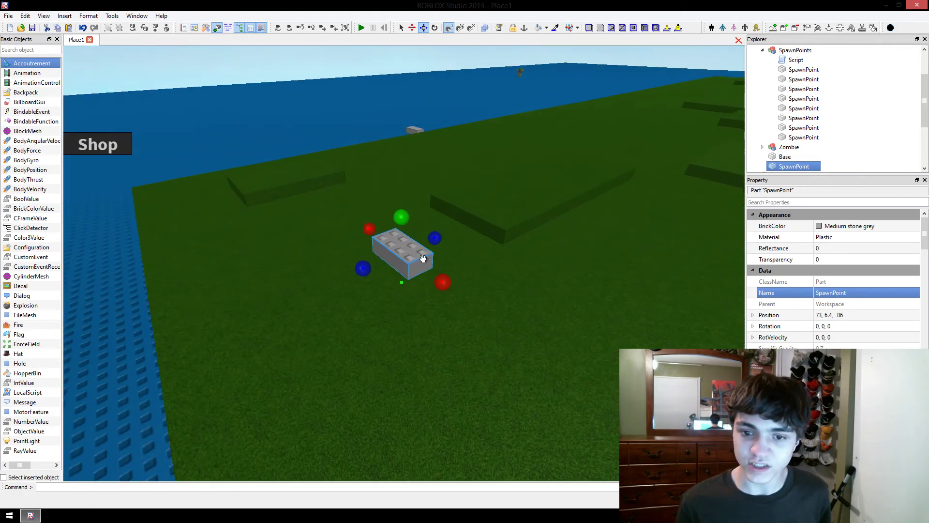
right_drag(409, 254, 469, 237)
scroll(409, 254, down, 2)
right_drag(436, 332, 436, 332)
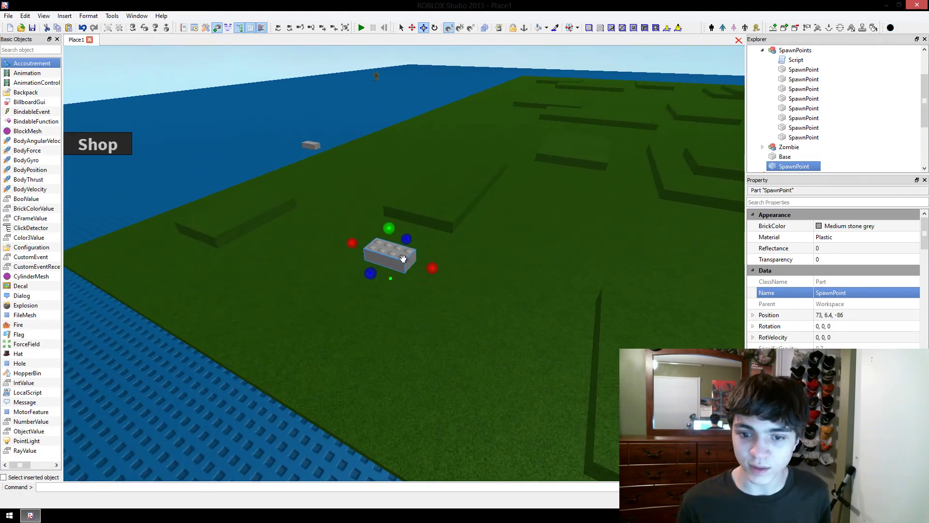
key(ctrl+d)
drag(411, 250, 415, 254)
right_drag(411, 249, 415, 253)
drag(415, 253, 436, 260)
right_drag(415, 253, 436, 259)
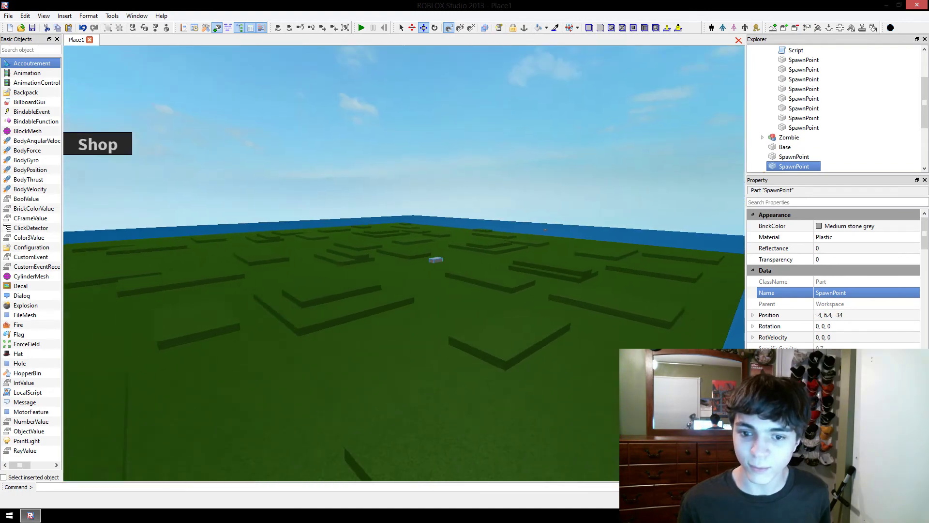
drag(436, 260, 425, 261)
right_drag(435, 260, 426, 261)
drag(440, 266, 400, 236)
- Add three more spawn point duplicates on the grass floor, placing the last at position 7, 6.4, 62
key(ctrl+d)
key(ctrl+d)
key(ctrl+d)
right_drag(401, 237, 452, 299)
drag(499, 302, 412, 208)
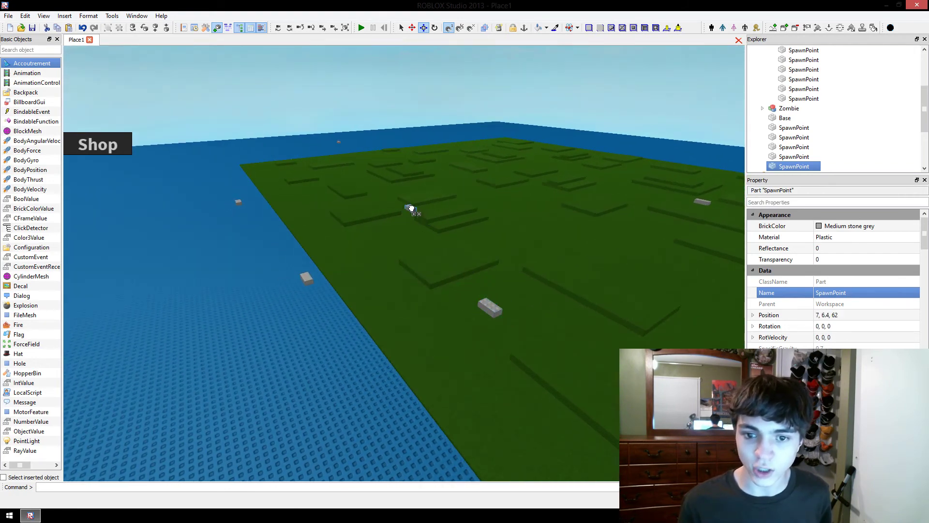
- Duplicate that spawn point and place the copy near the floor's edge at X -33, Z 83
key(ctrl+d)
right_drag(411, 208, 418, 213)
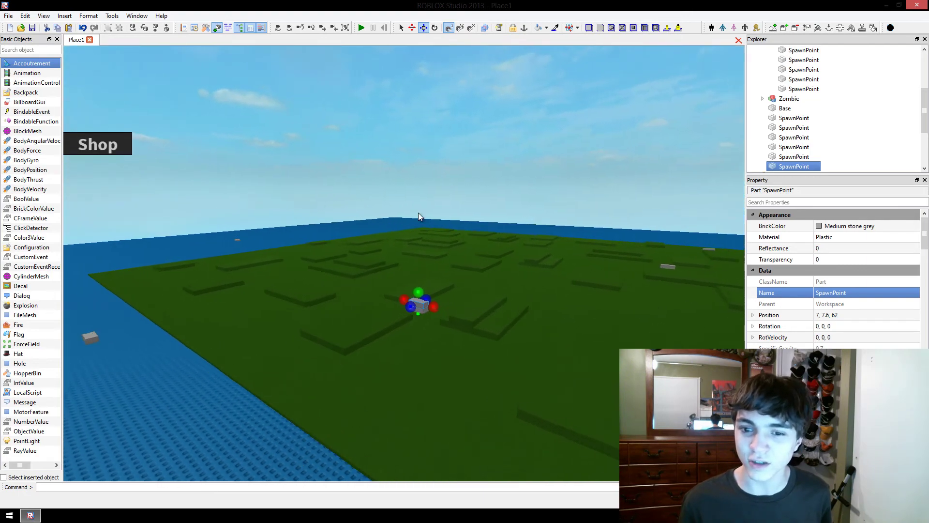
scroll(418, 213, up, 3)
key(a)
drag(423, 320, 249, 305)
- Add two more spawn point copies on the grass, placing the last near the floor's edge at position -85, 6.4, 0
key(ctrl+d)
key(a)
key(w)
right_drag(250, 305, 372, 323)
key(a)
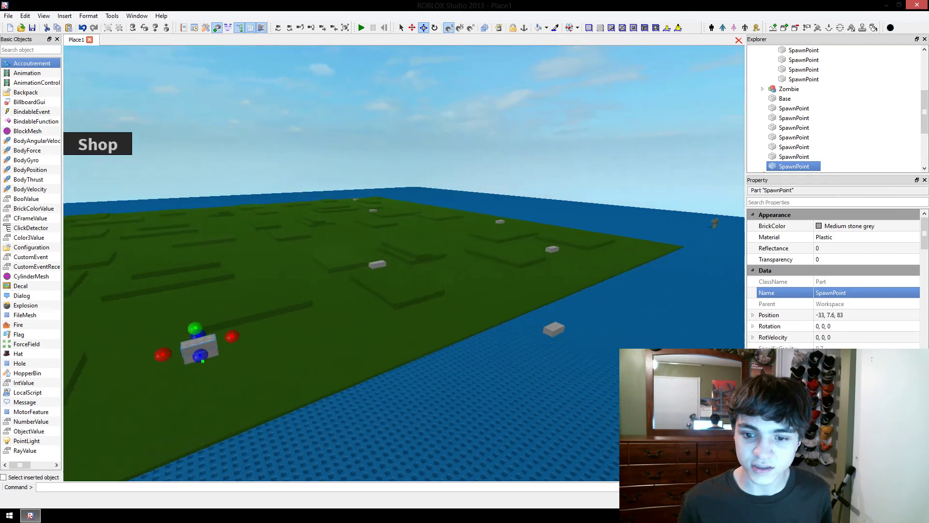
key(s)
key(a)
scroll(268, 325, down, 2)
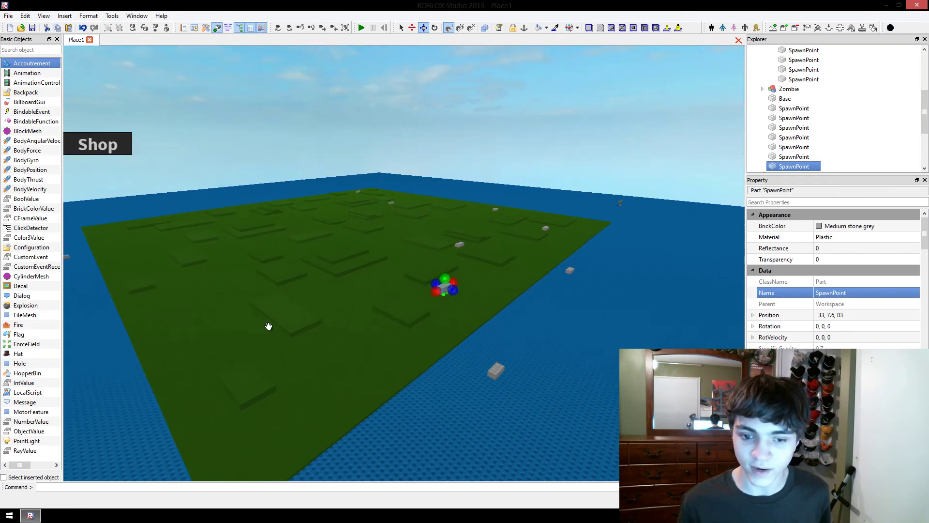
key(d)
drag(422, 289, 314, 254)
key(ctrl+v)
scroll(228, 323, down, 2)
key(a)
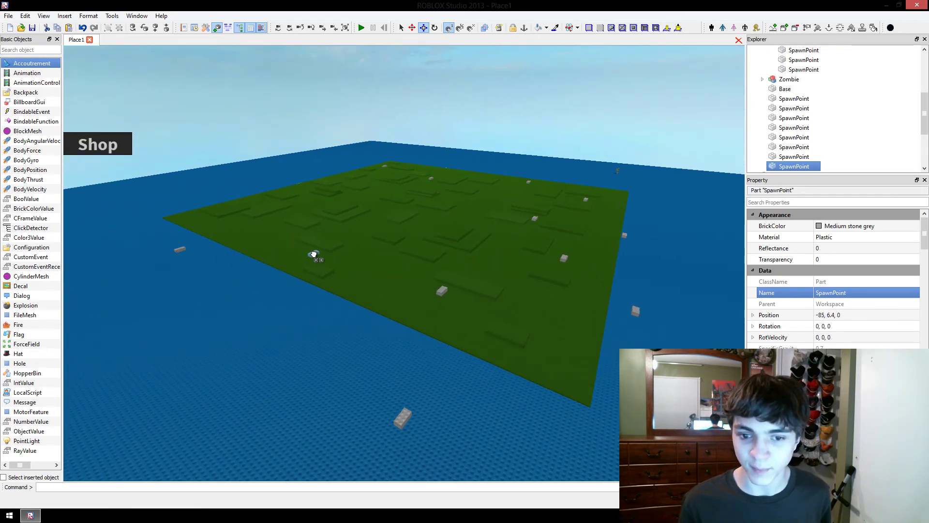
- Paste another spawn point and place it on the grass at position -80, 6.4, -44
key(ctrl+v)
mouse_move(314, 279)
right_down()
mouse_move(274, 254)
mouse_move(272, 237)
mouse_move(306, 276)
right_up()
key(w)
key(w)
key(a)
drag(433, 287, 276, 234)
right_drag(277, 234, 257, 238)
key(d)
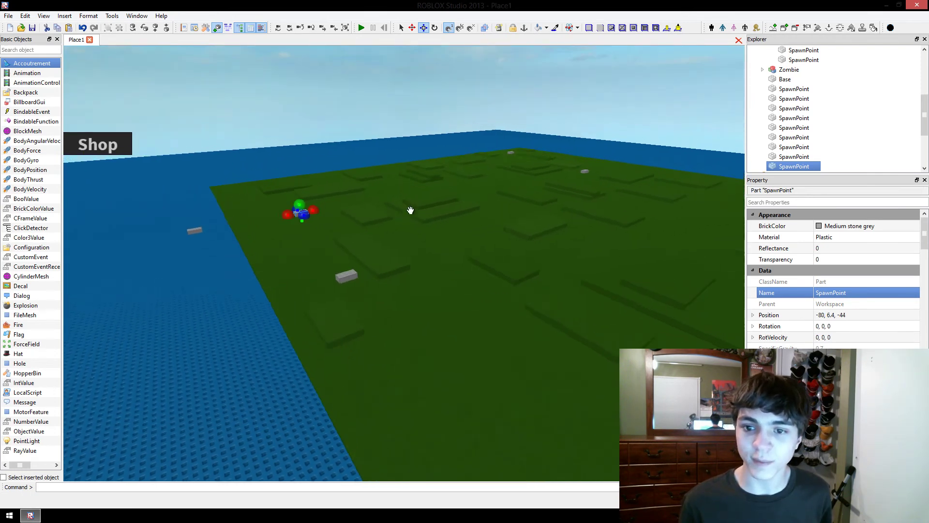
- Examine how the spawn points are distributed across the grass floor from several angles
right_drag(525, 230, 399, 260)
key(a)
key(w)
key(a)
key(a)
key(s)
key(d)
key(w)
key(w)
key(d)
key(a)
key(s)
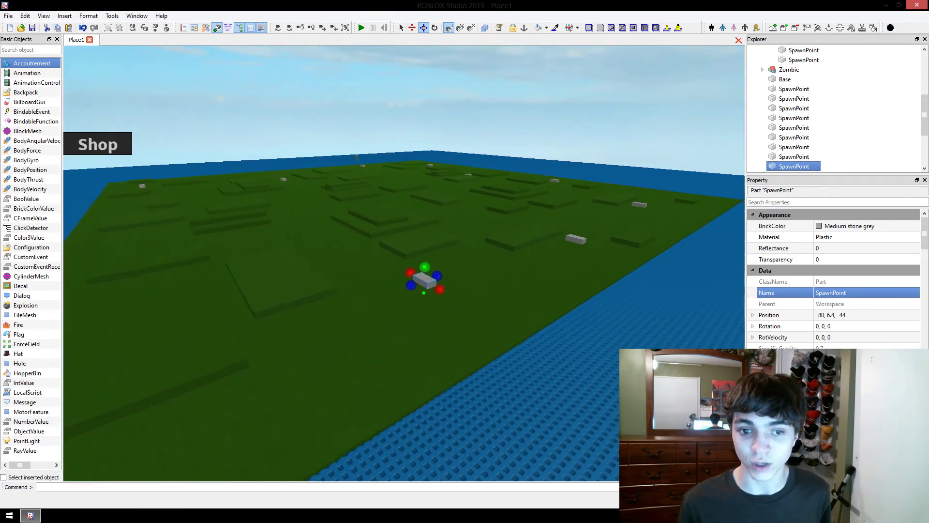
right_drag(467, 267, 467, 267)
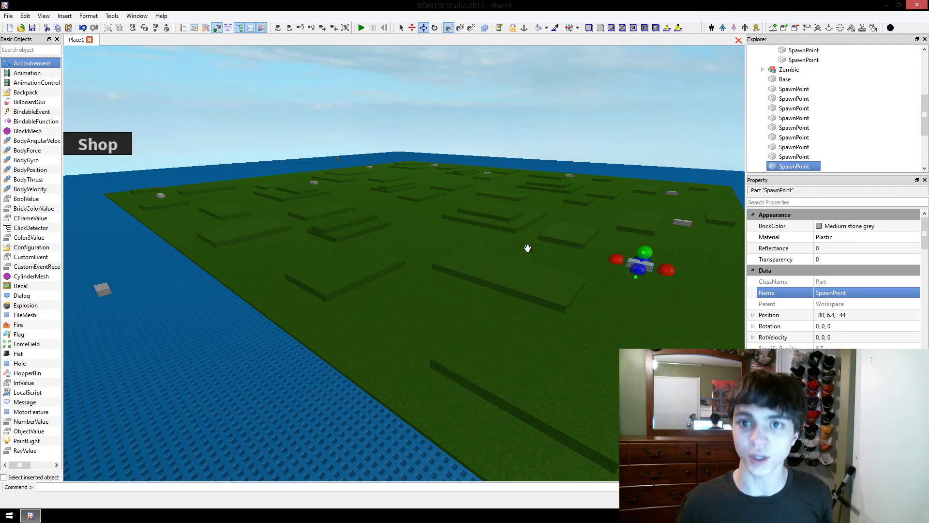
- Move the spawn point at the floor's far edge to position -19, 6.4, -79
key(w)
right_drag(527, 248, 416, 349)
right_drag(432, 169, 432, 169)
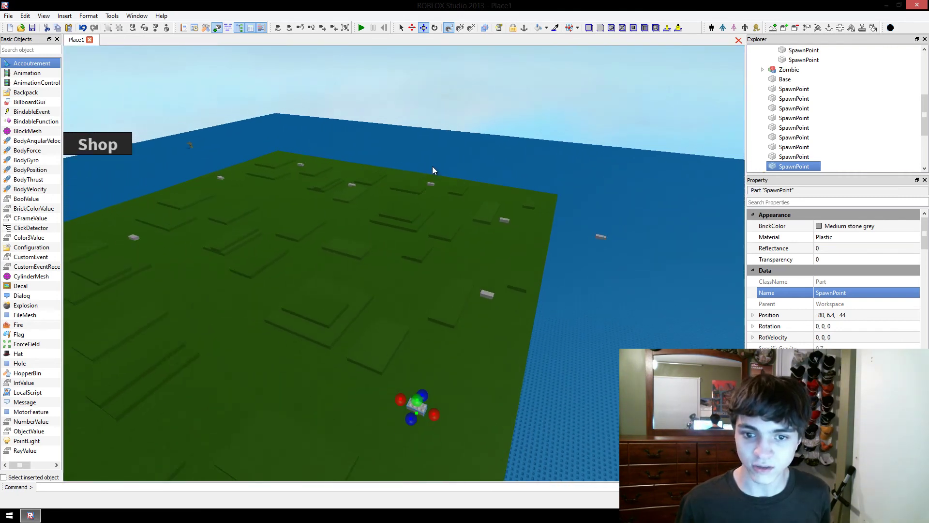
drag(432, 184, 342, 299)
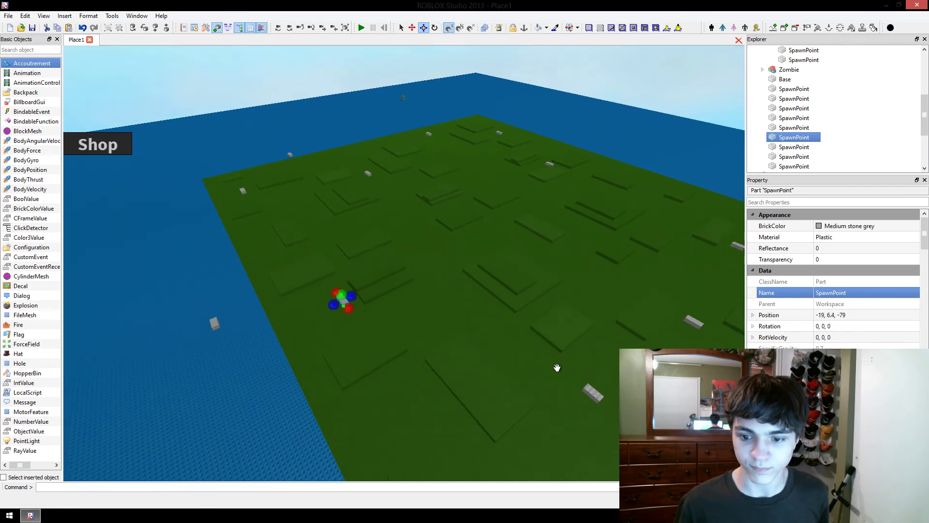
- Add a spawn point copy near the middle of the grass floor at position -18, 6.4, -16
click(592, 393)
drag(591, 393, 539, 293)
right_drag(529, 340, 514, 337)
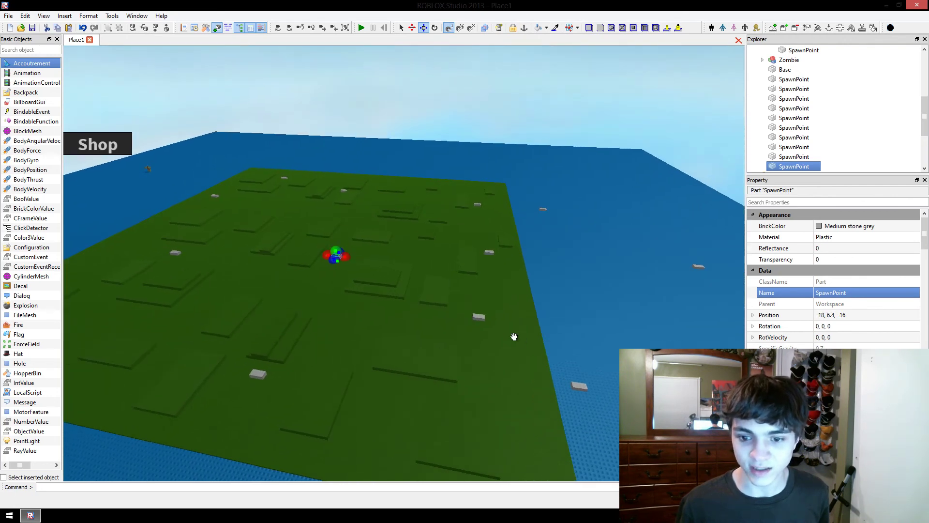
- Delete all the old SpawnPoint parts inside the SpawnPoints model, keeping its Script
click(796, 79)
click(889, 105)
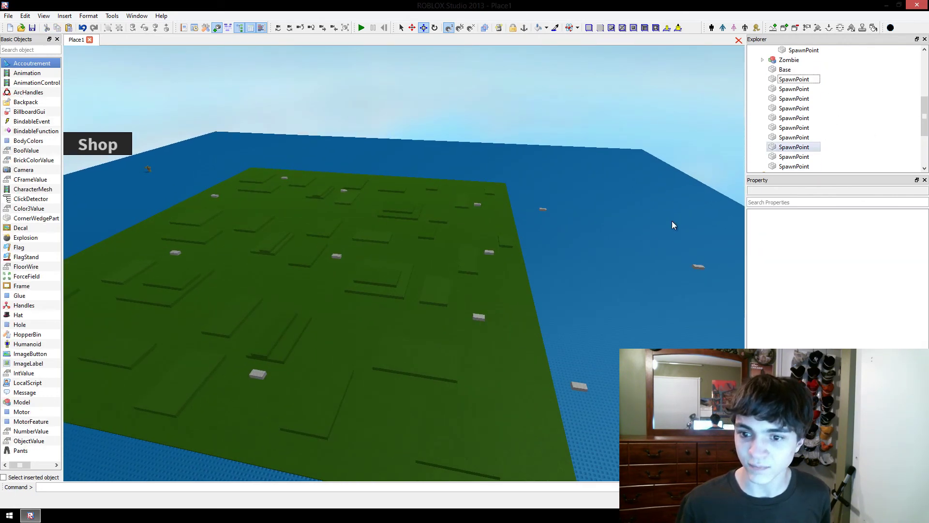
click(697, 265)
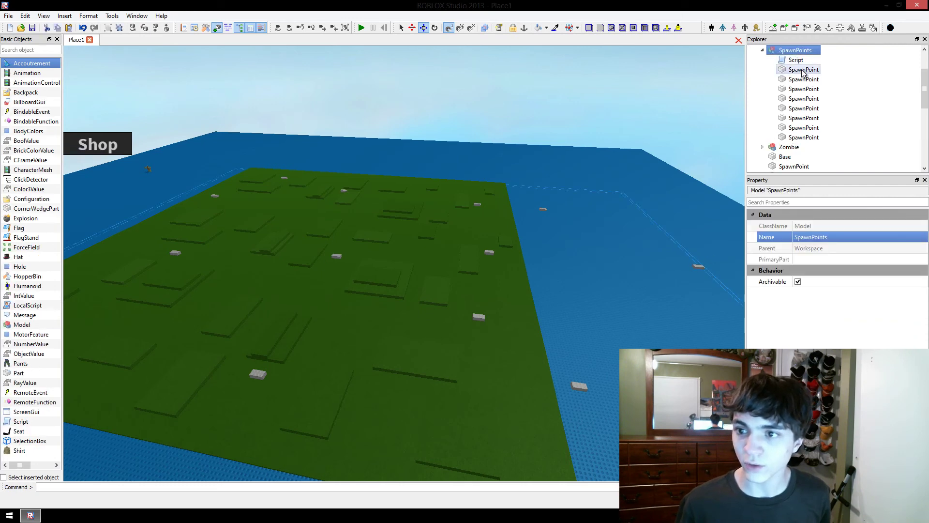
click(804, 69)
shift+click(815, 137)
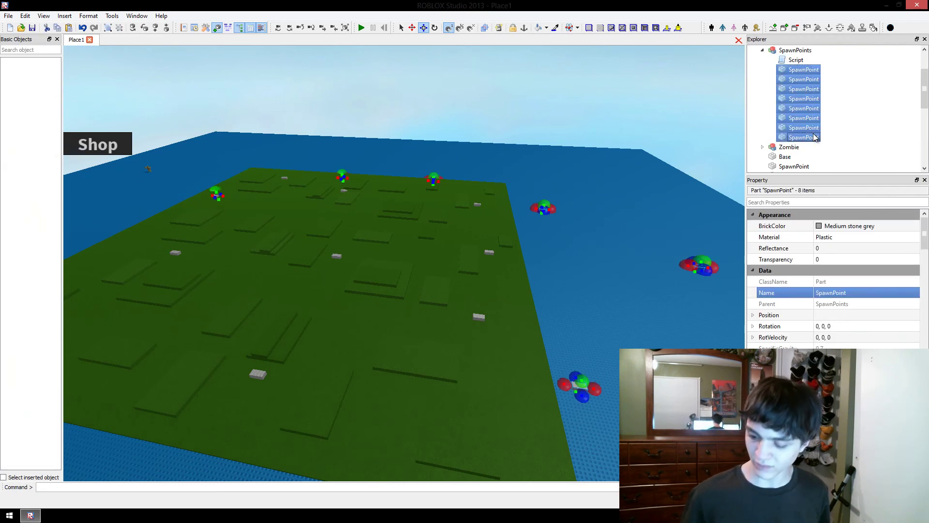
key(Delete)
- Move all the loose SpawnPoint parts from the Workspace into the SpawnPoints model
click(788, 90)
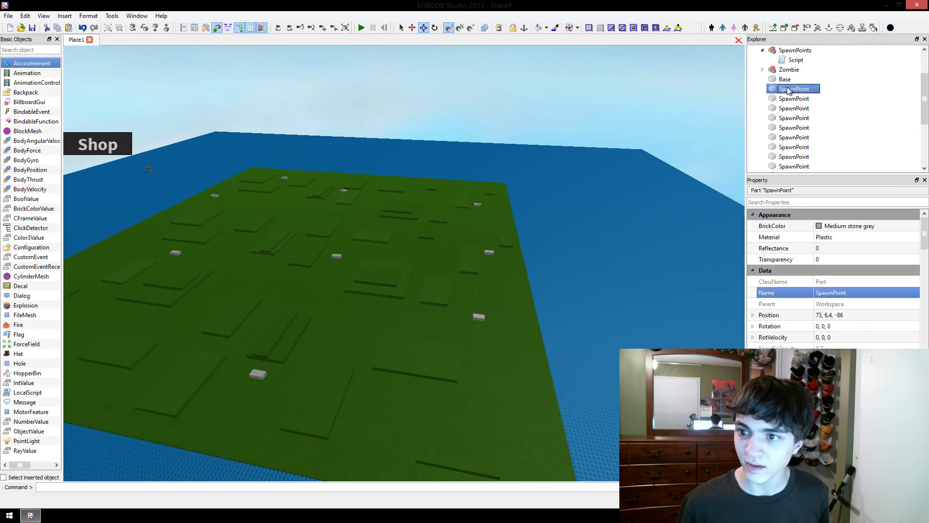
scroll(789, 90, down, 1)
shift+click(801, 147)
scroll(820, 136, up, 1)
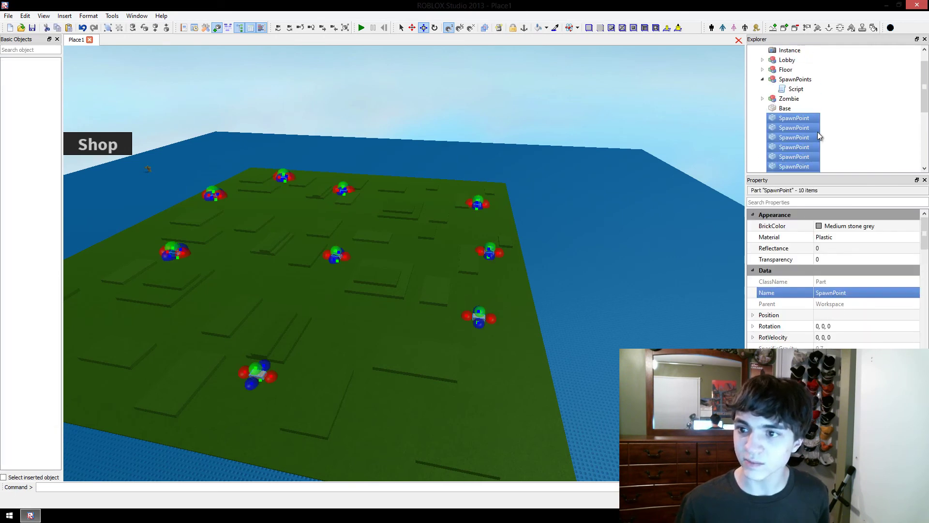
drag(819, 137, 805, 80)
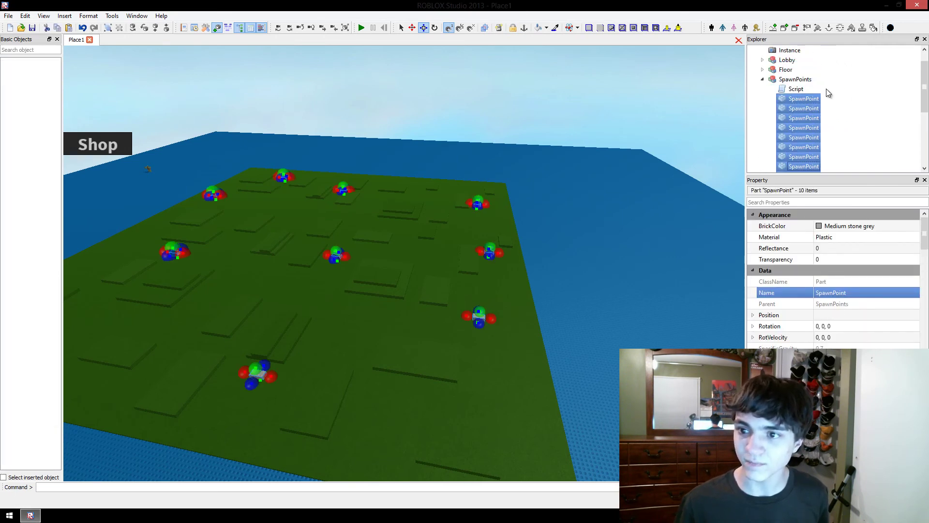
click(763, 79)
- Group the Floor and SpawnPoints models into one model and name it Grassy Hills
click(795, 79)
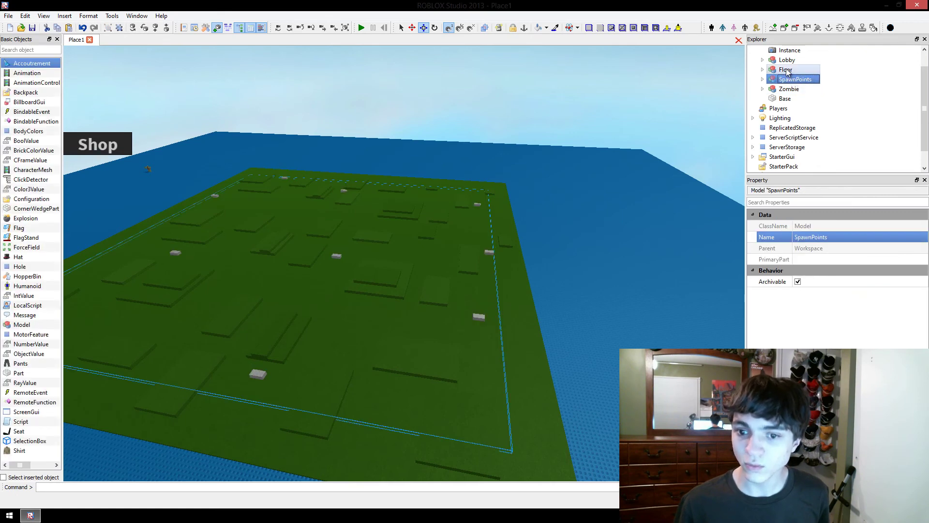
ctrl+click(786, 70)
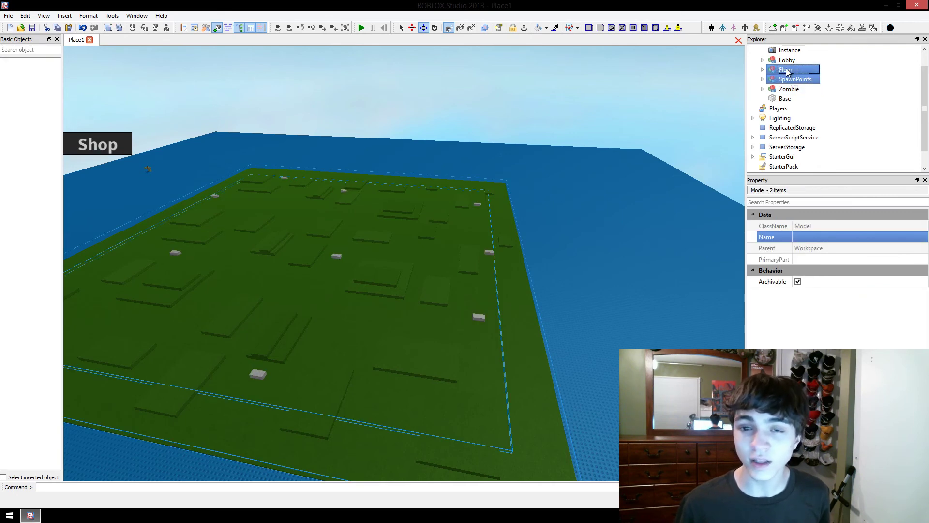
key(ctrl+g)
click(839, 238)
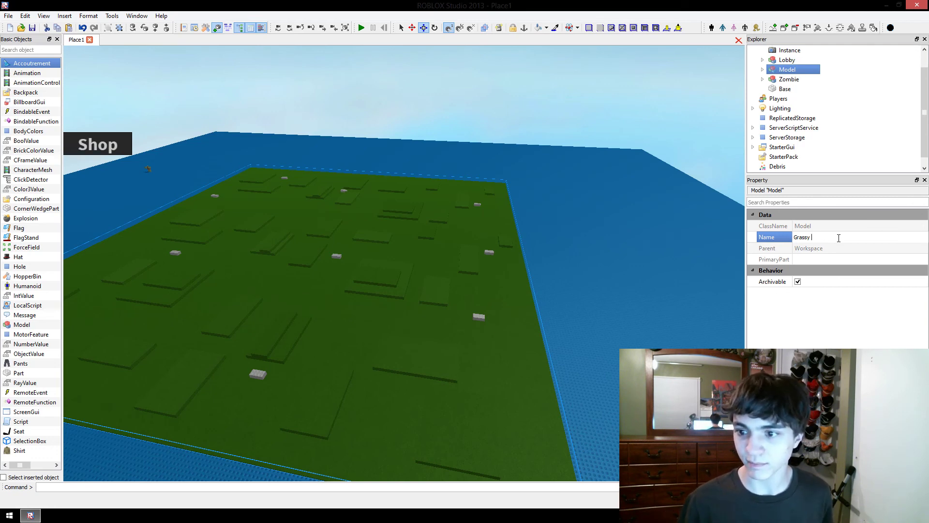
text(ls)
key(Return)
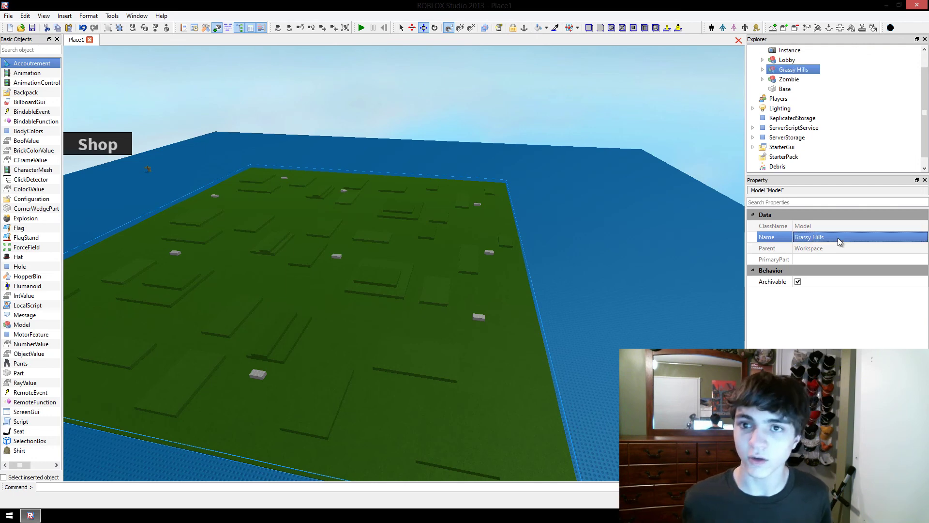
- Insert a new model into ServerStorage and name it Maps
click(783, 70)
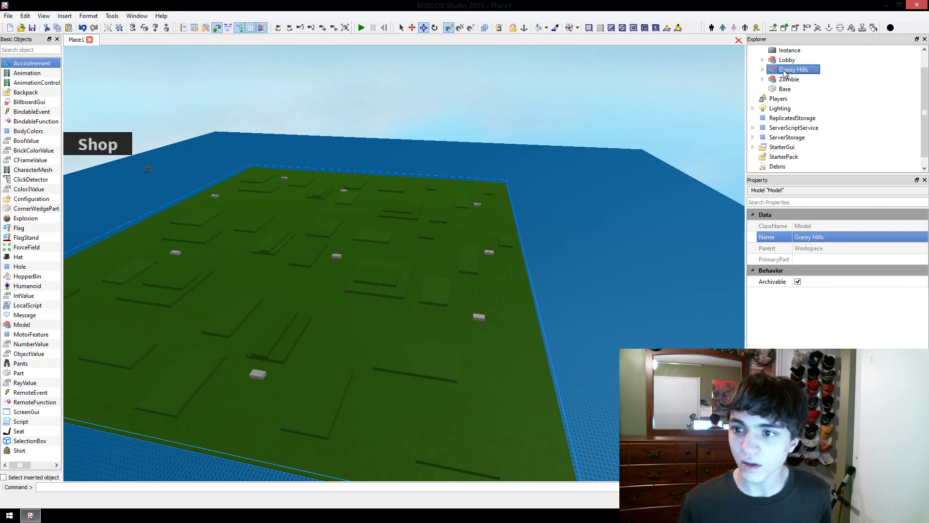
mouse_move(787, 72)
mouse_down()
mouse_move(782, 97)
mouse_move(796, 121)
mouse_move(785, 72)
mouse_up()
click(754, 137)
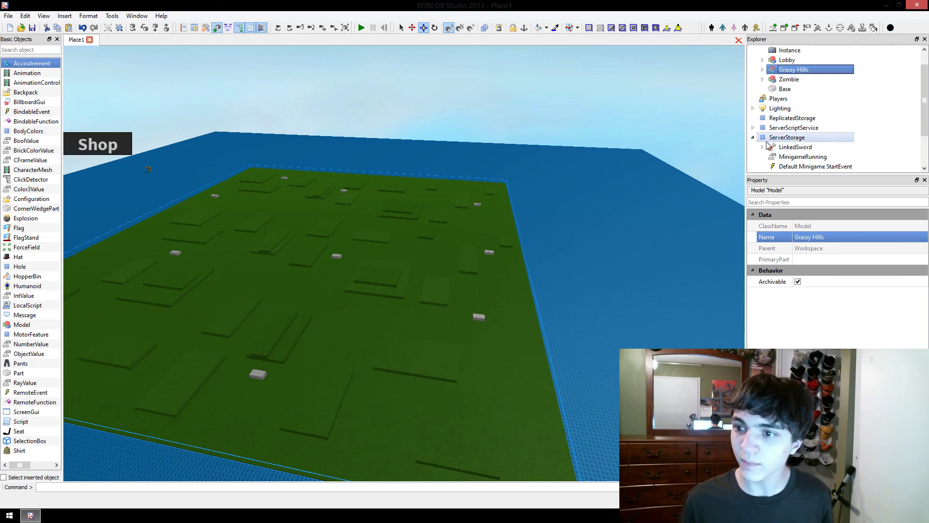
scroll(767, 145, down, 2)
click(787, 88)
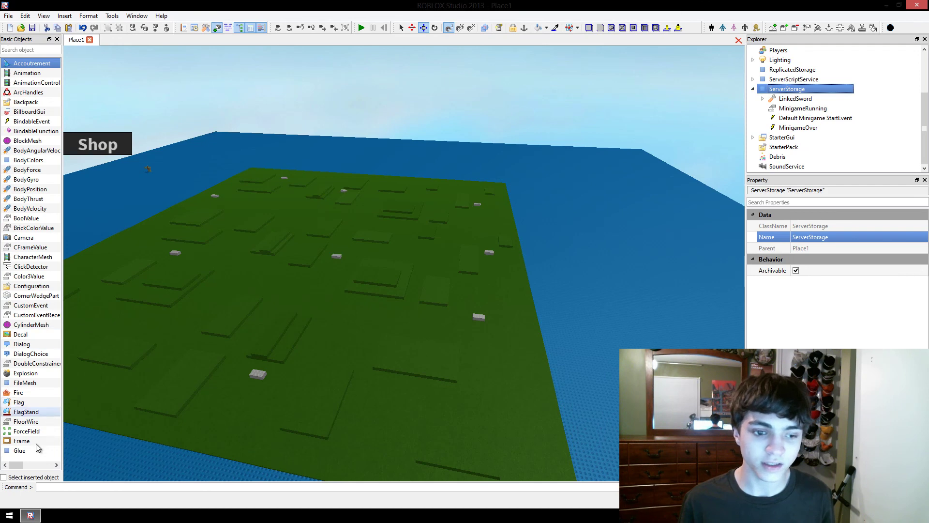
drag(16, 465, 37, 468)
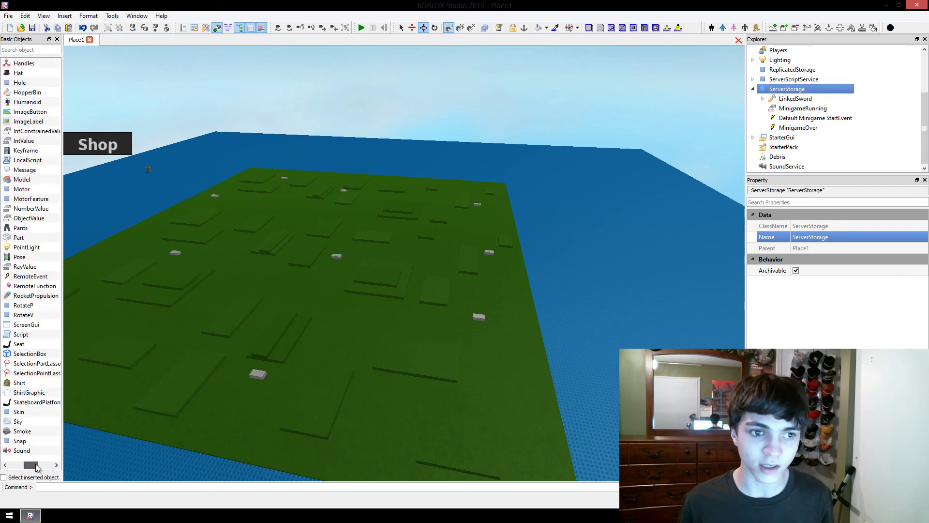
click(23, 179)
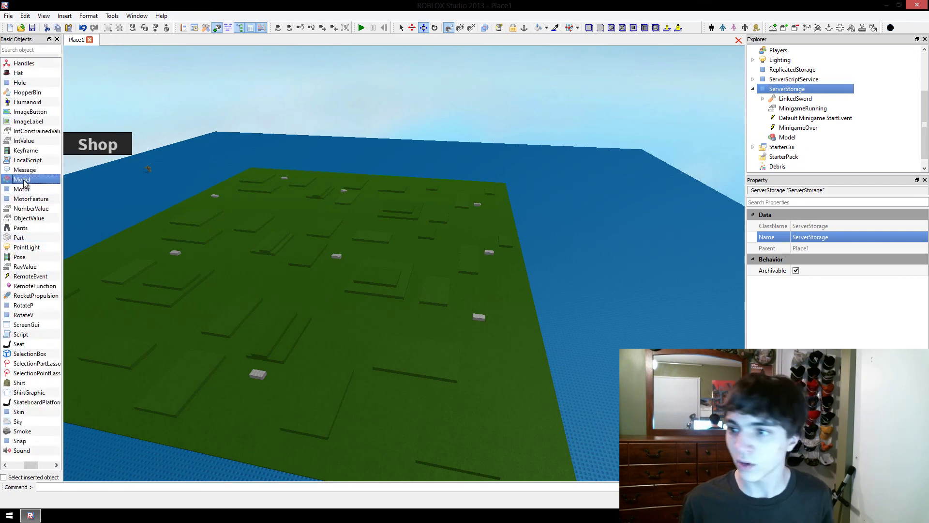
click(823, 137)
click(817, 237)
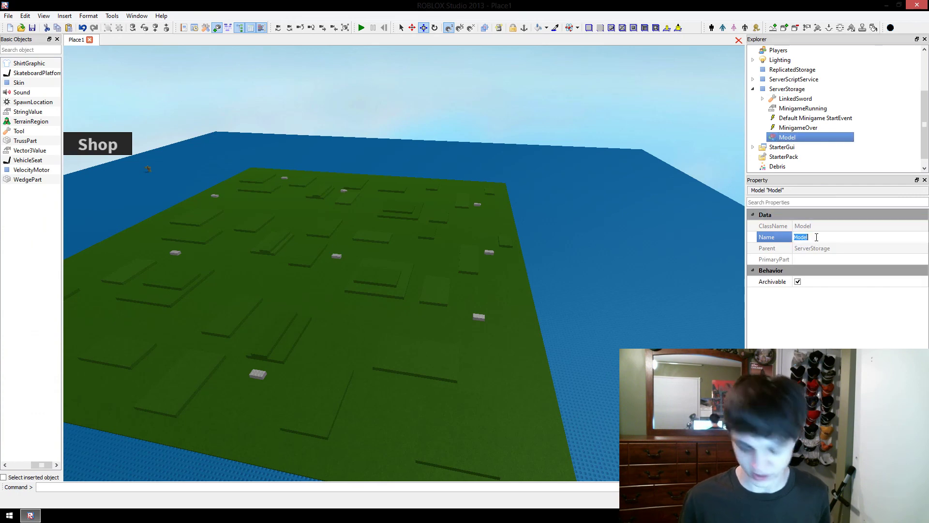
text(Maps)
key(Return)
- Move the Grassy Hills model from the Workspace into the Maps model in ServerStorage
click(886, 141)
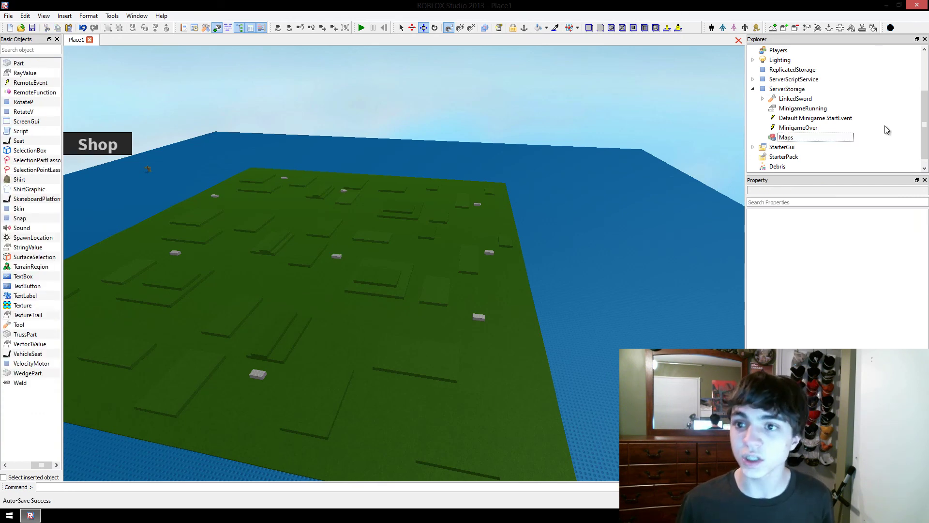
scroll(872, 111, up, 1)
drag(803, 50, 786, 128)
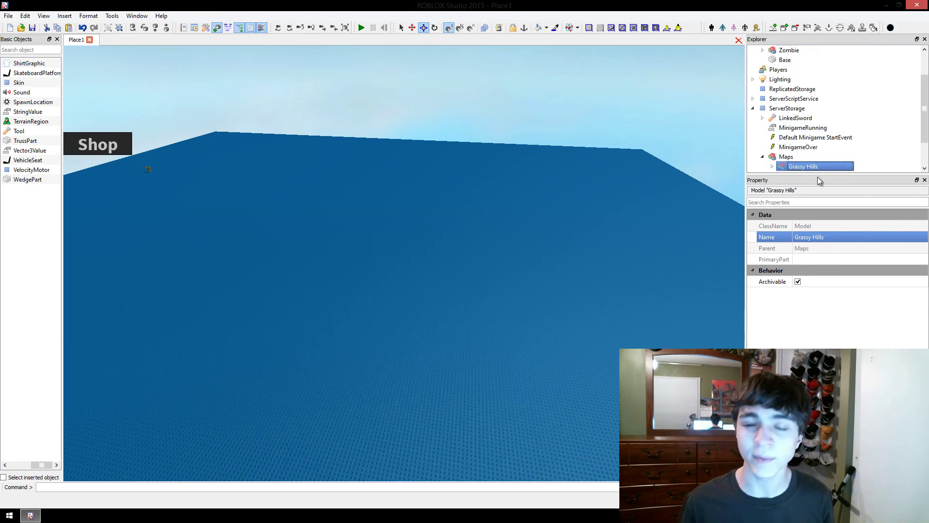